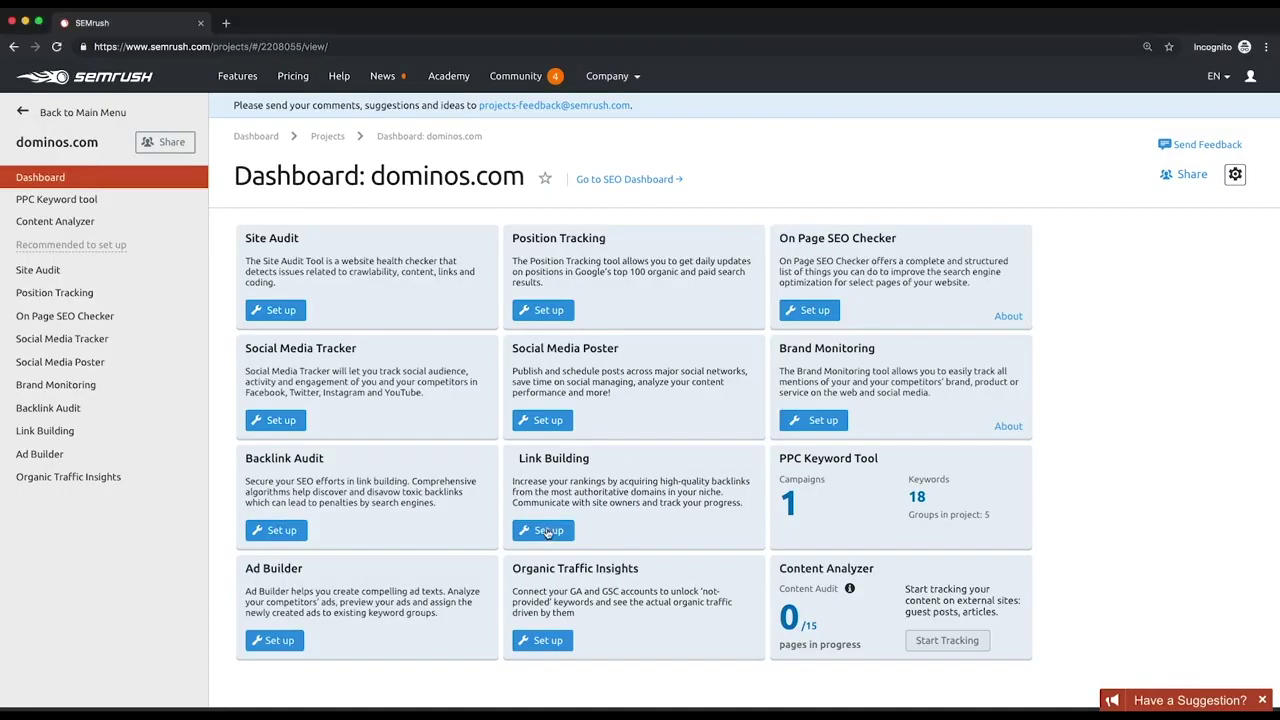
Step: Set up dominos.com Link Building: review the target country and seven keywords, confirm seven competitors, and start
click(546, 536)
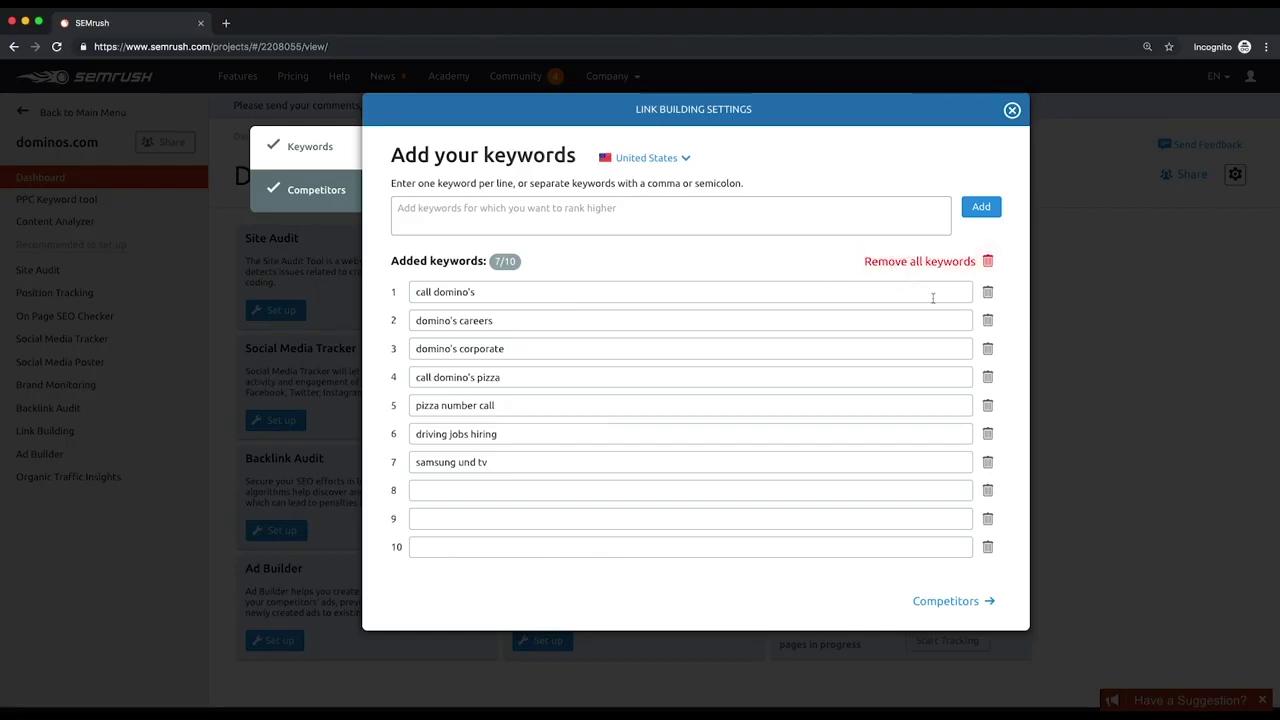
click(662, 160)
scroll(661, 290, down, 3)
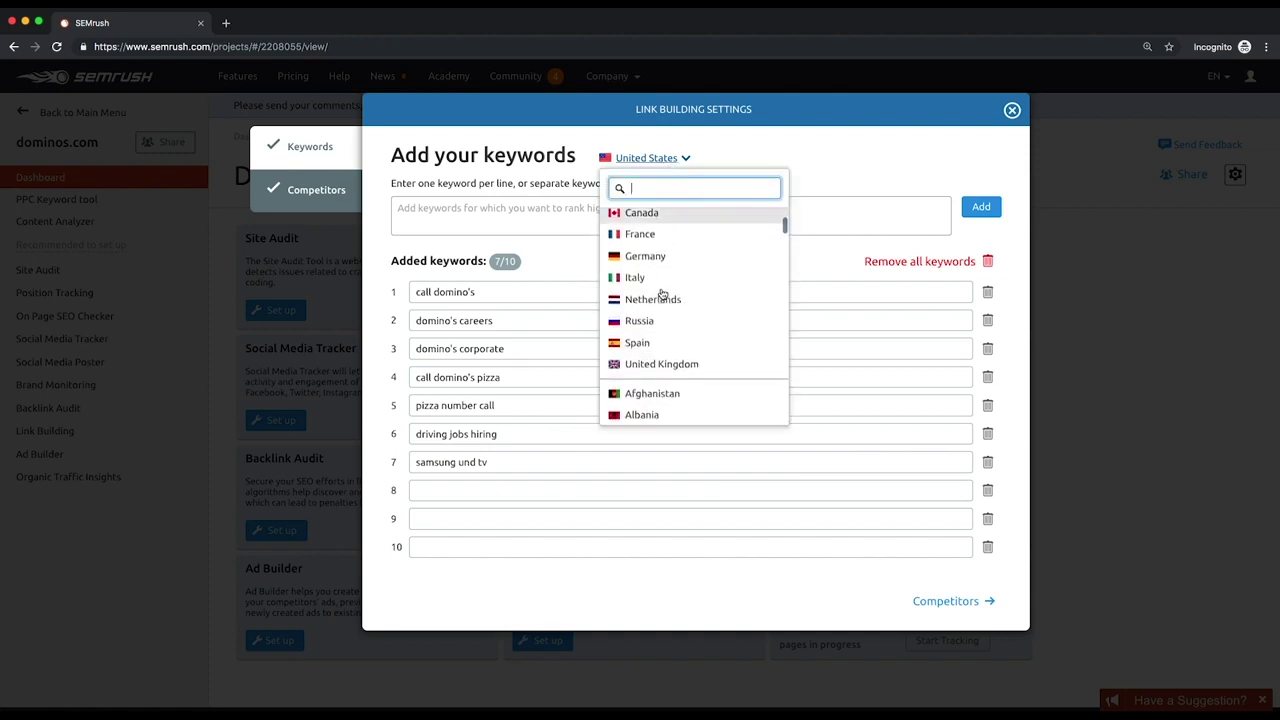
click(943, 601)
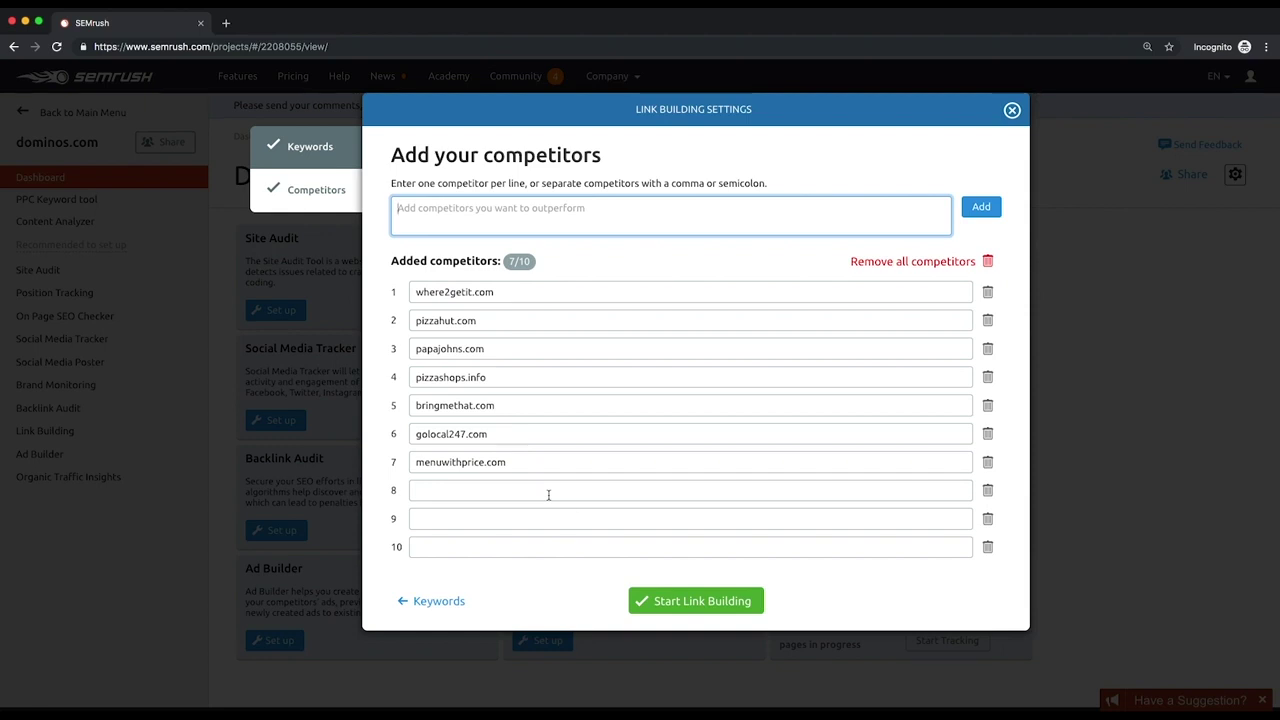
click(711, 601)
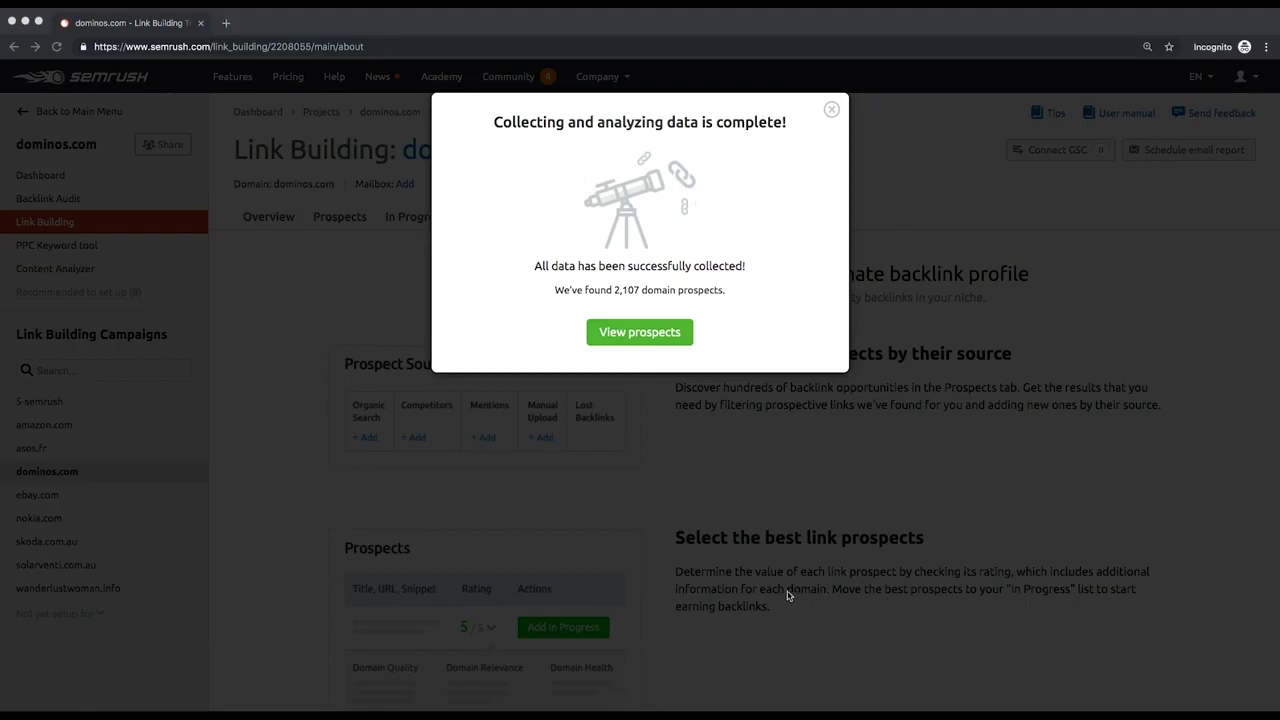
Step: View the found prospects and review the Overview: 2,107 total, 581 from keywords, 1,531 from competitors
click(634, 336)
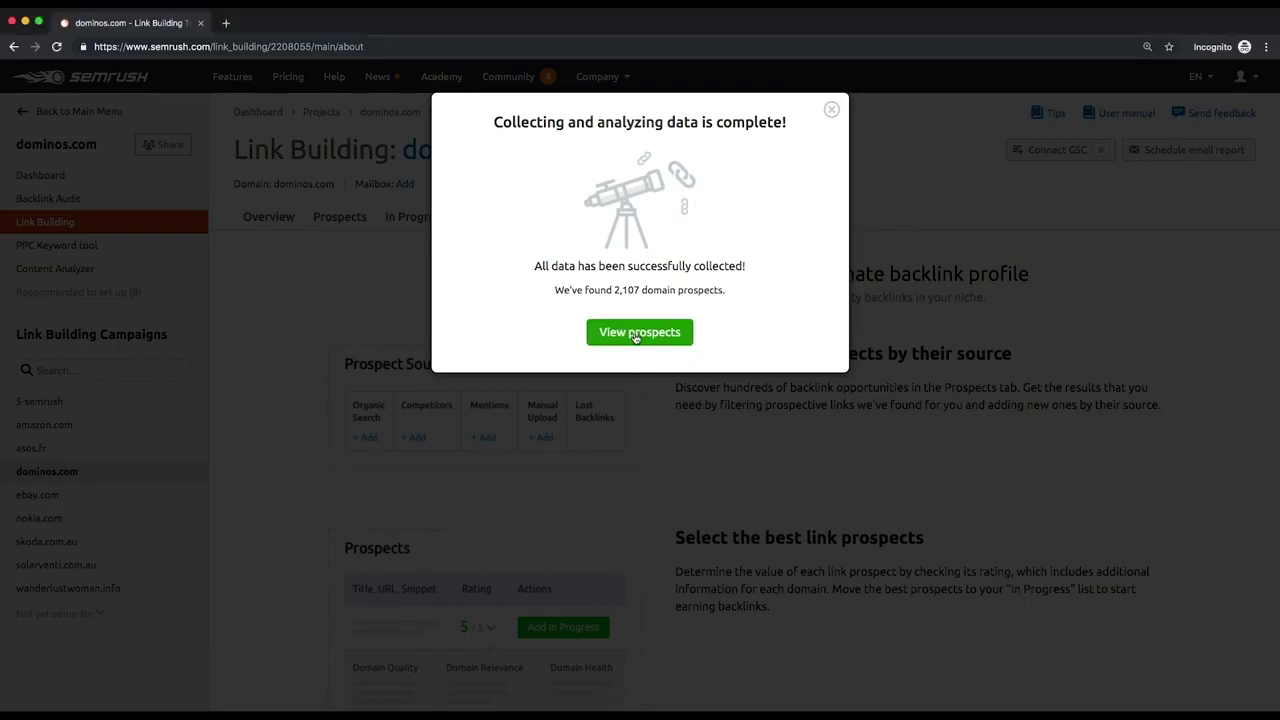
click(636, 336)
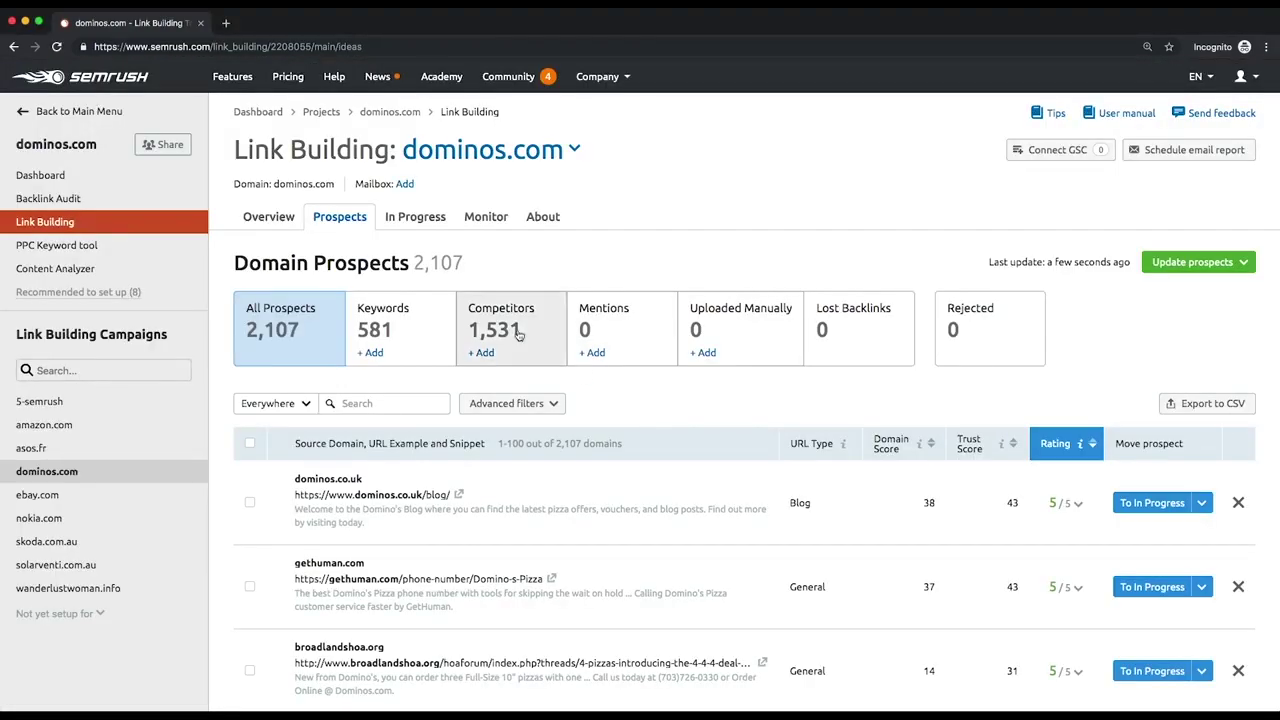
click(276, 220)
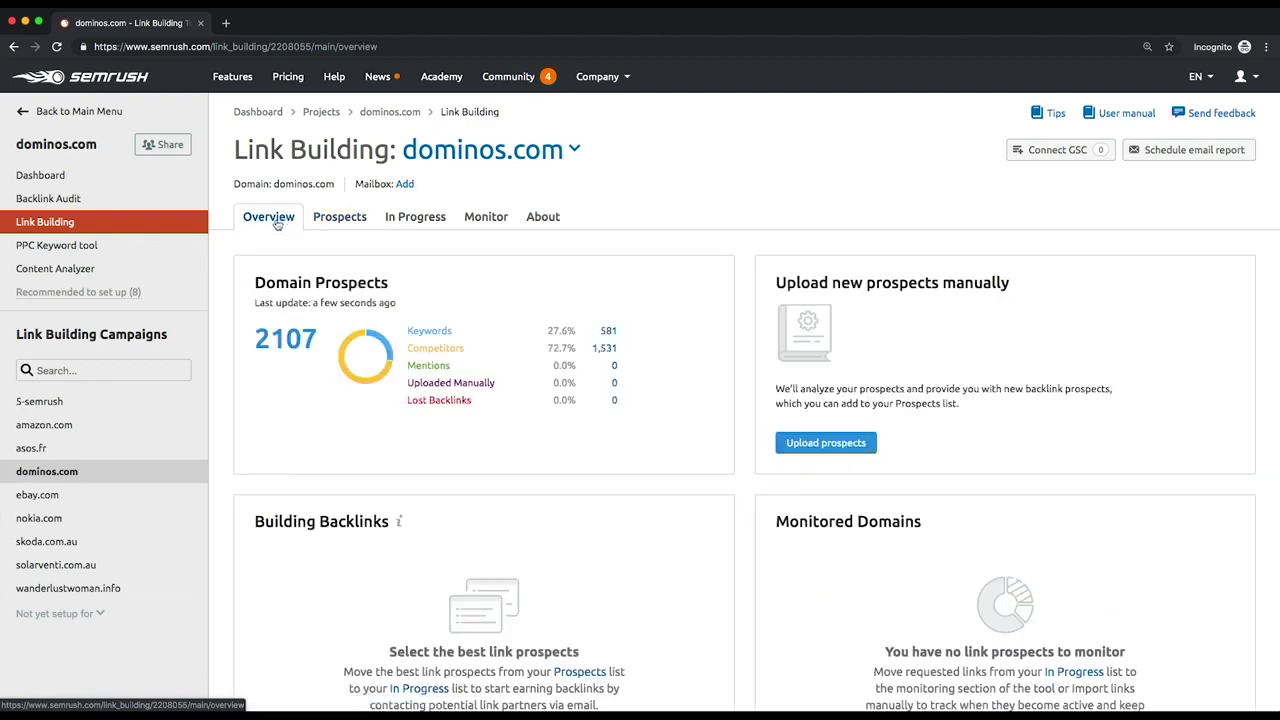
scroll(277, 222, down, 3)
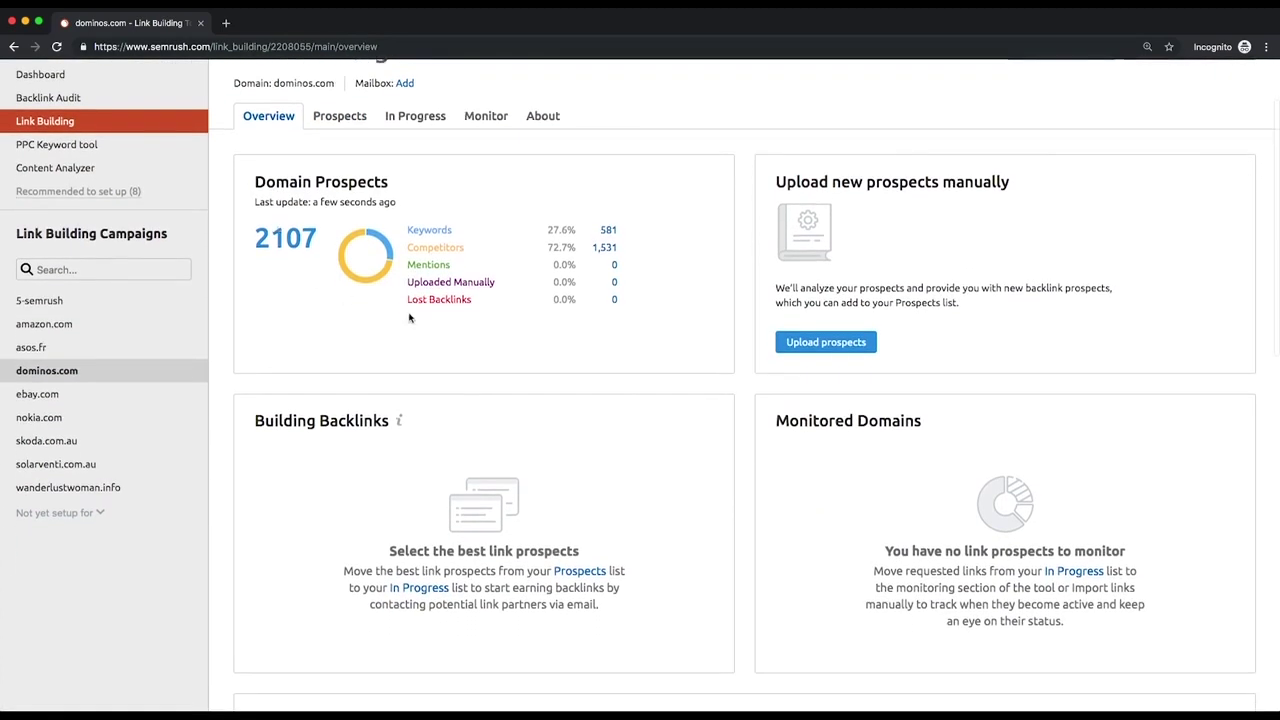
scroll(561, 366, down, 2)
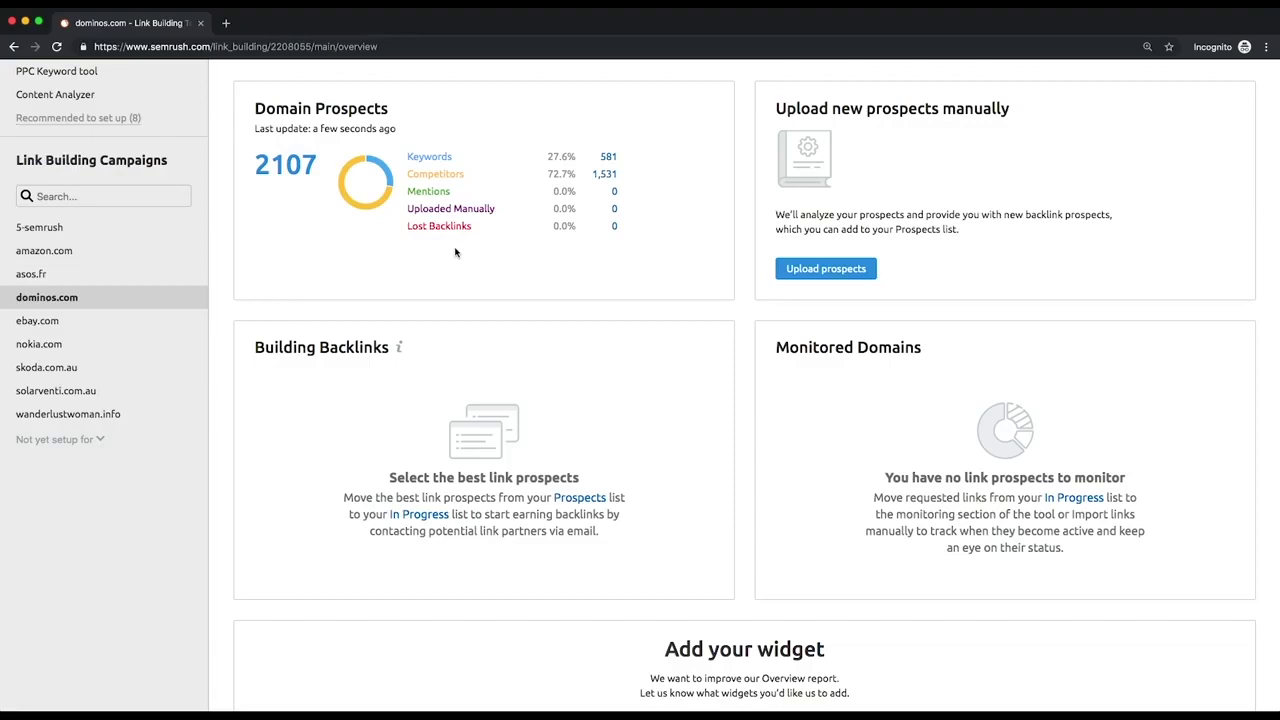
scroll(731, 314, down, 2)
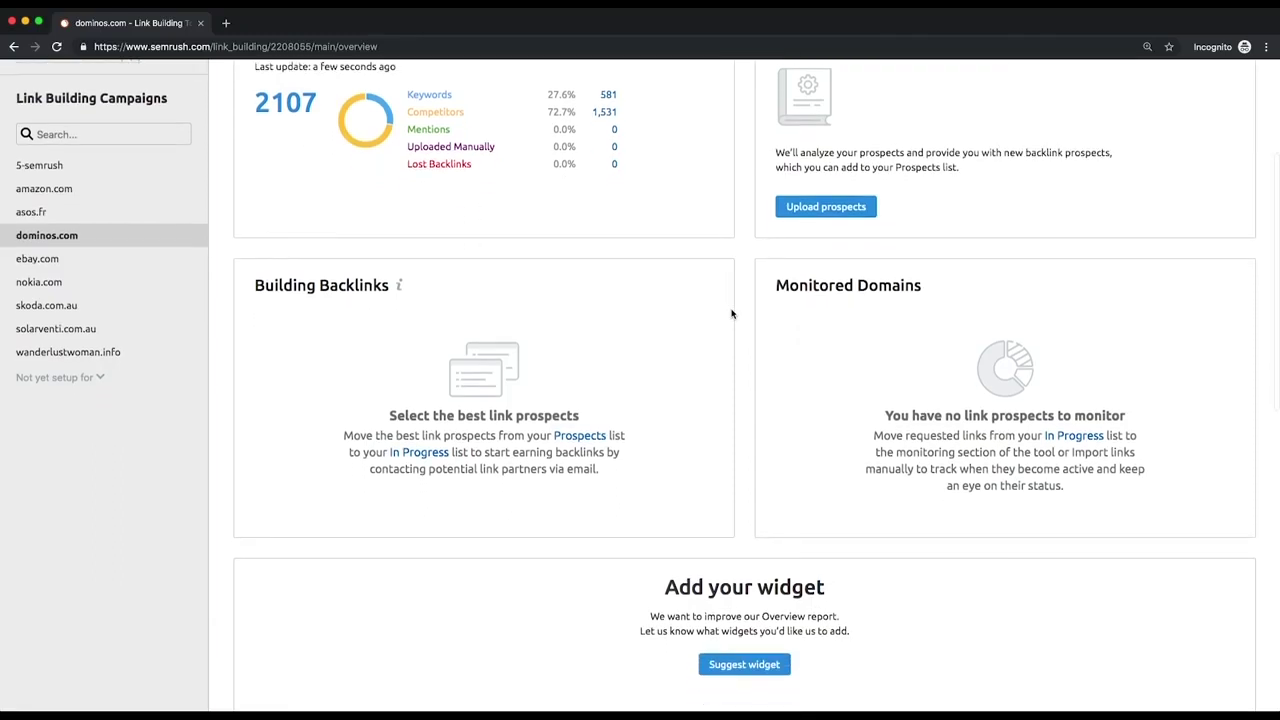
scroll(731, 314, up, 5)
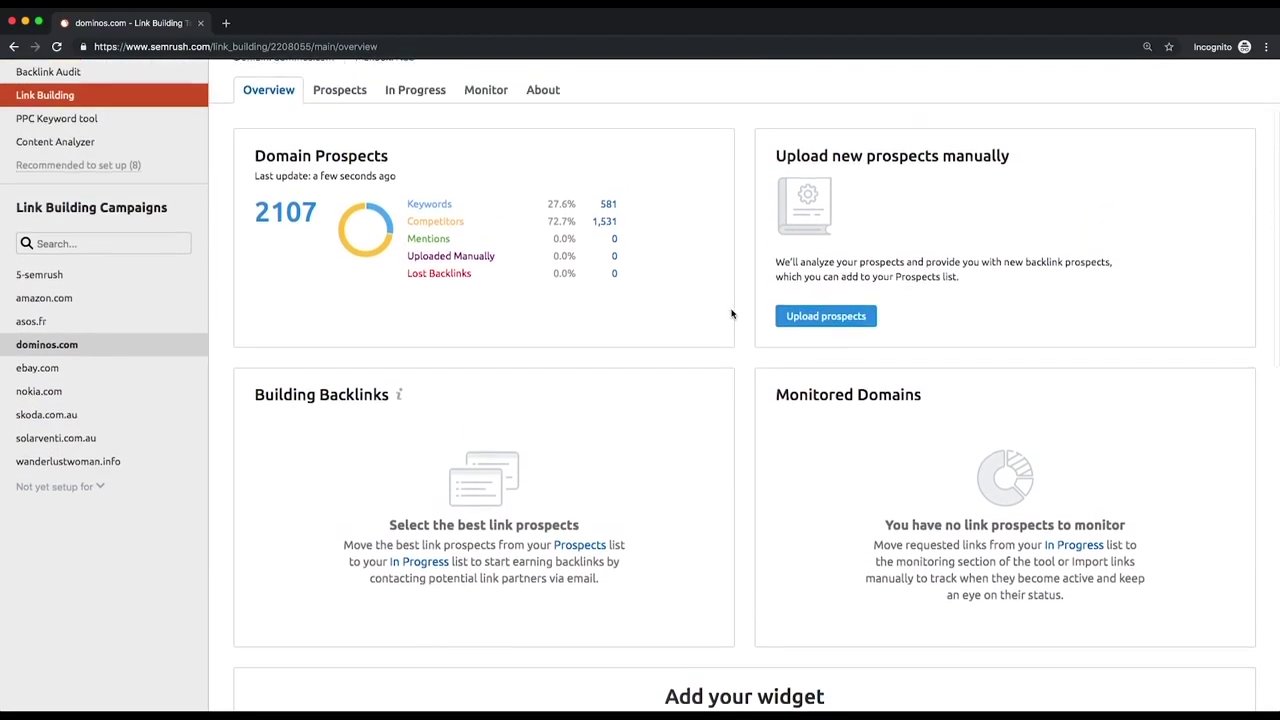
scroll(731, 314, up, 2)
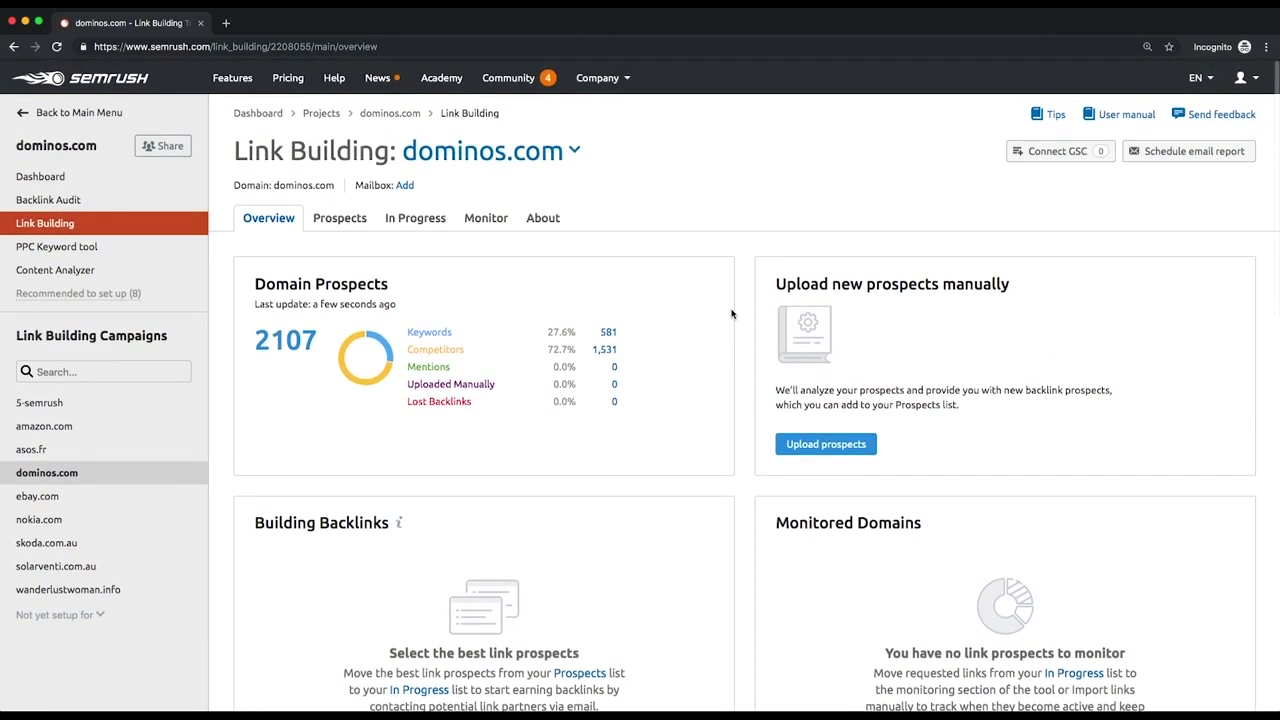
click(406, 186)
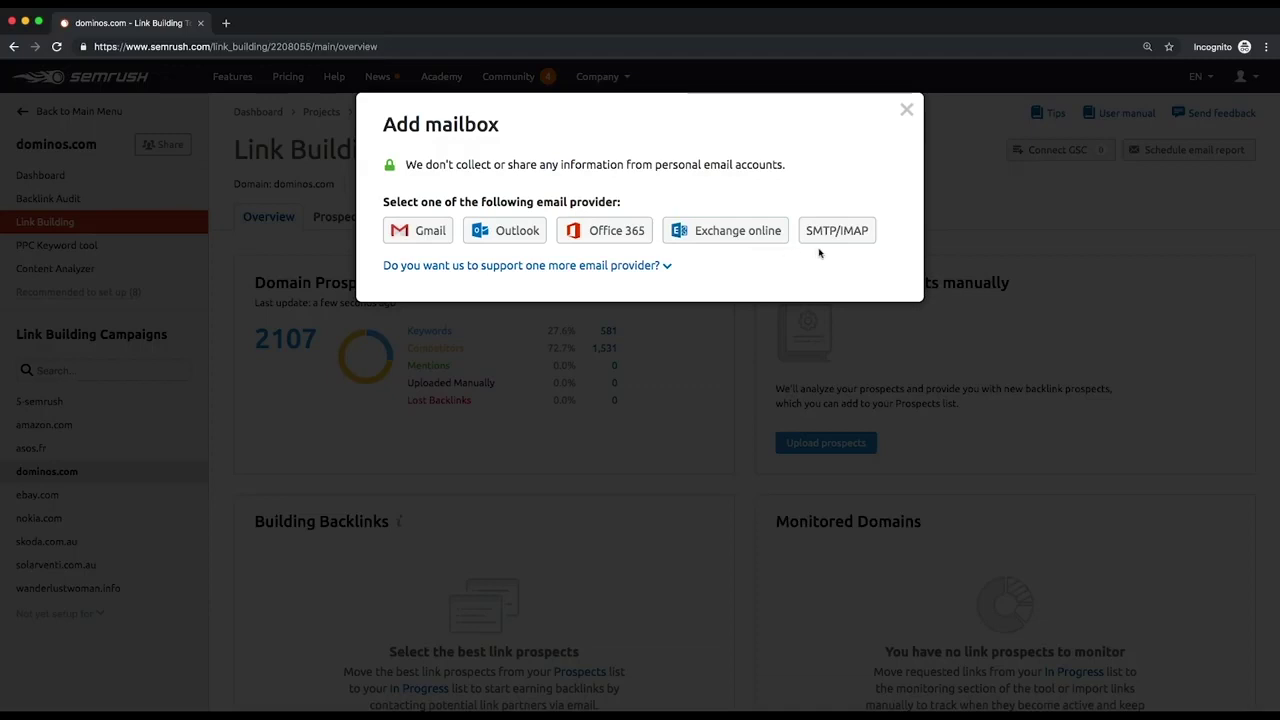
click(906, 110)
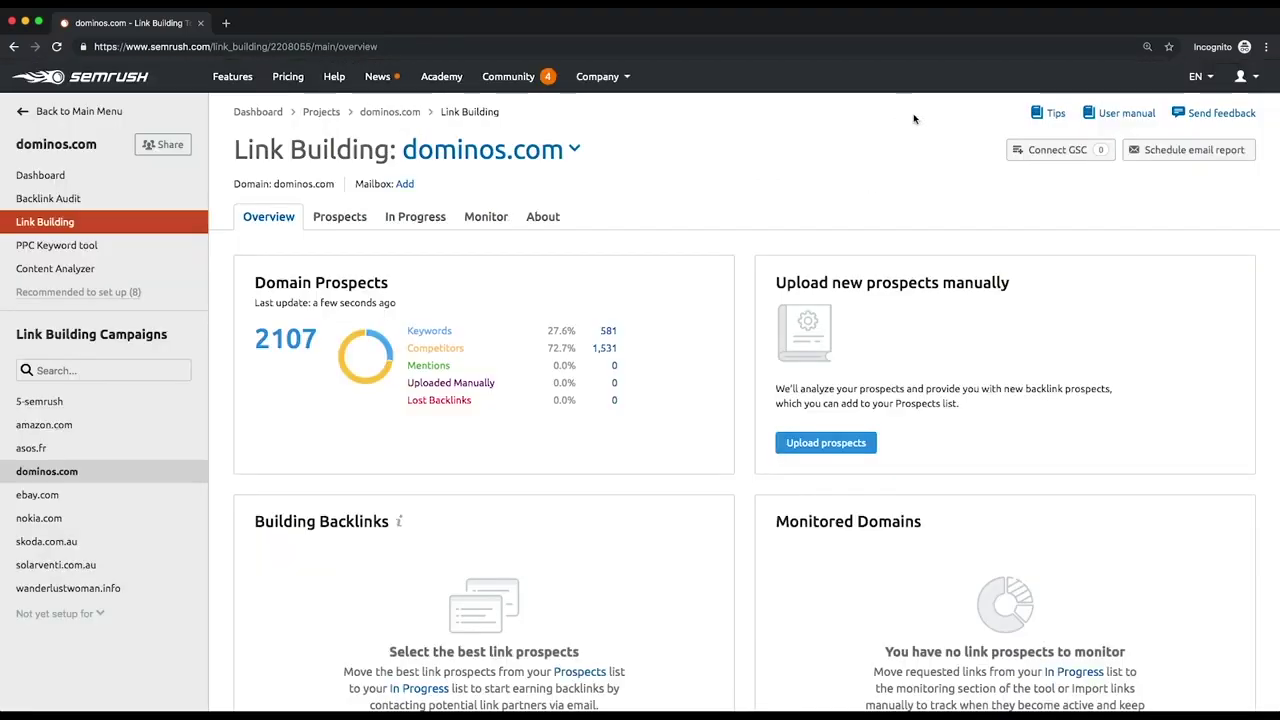
click(1034, 155)
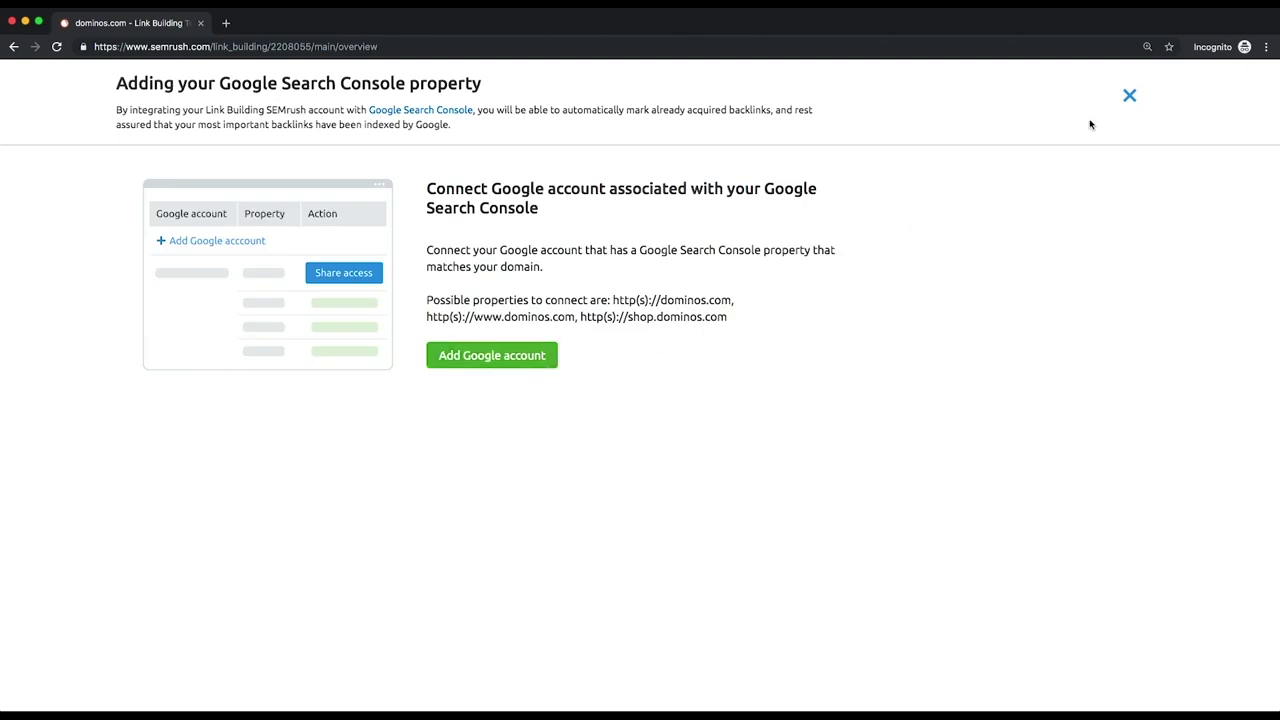
click(1131, 98)
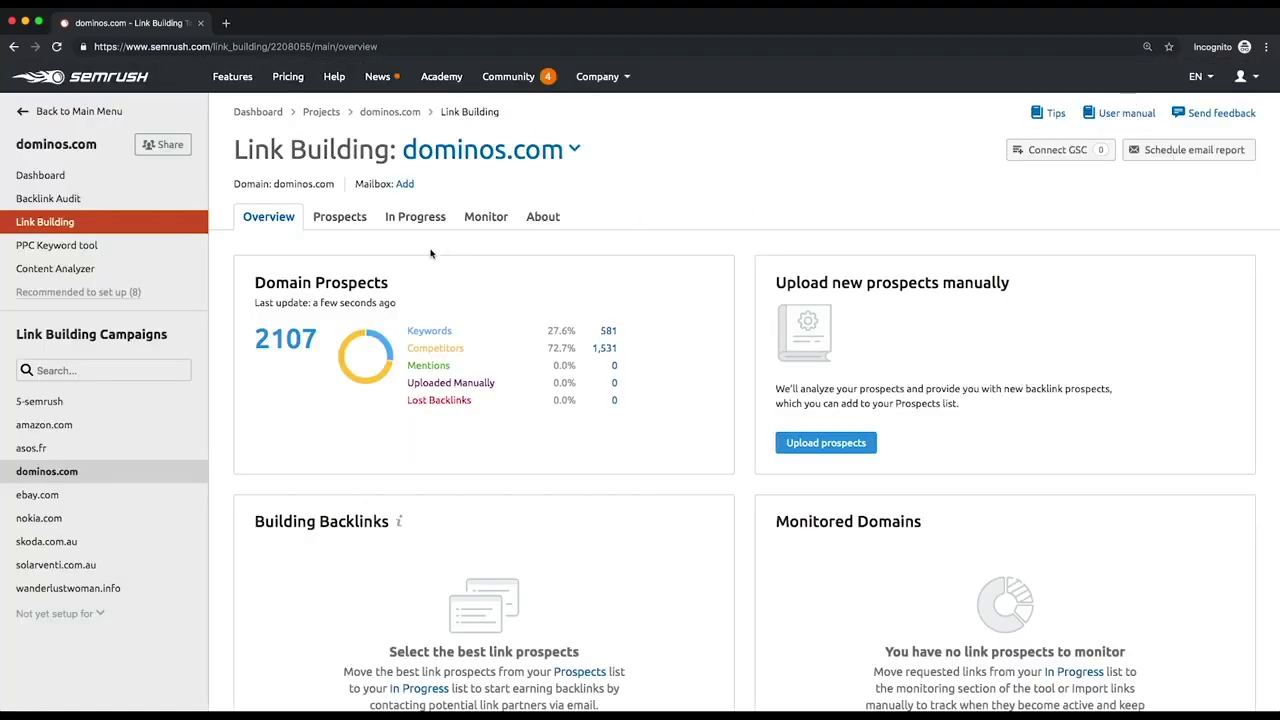
Step: Open the Prospects tab and scroll to the table of 2,107 domains with URL type, scores and ratings
click(345, 224)
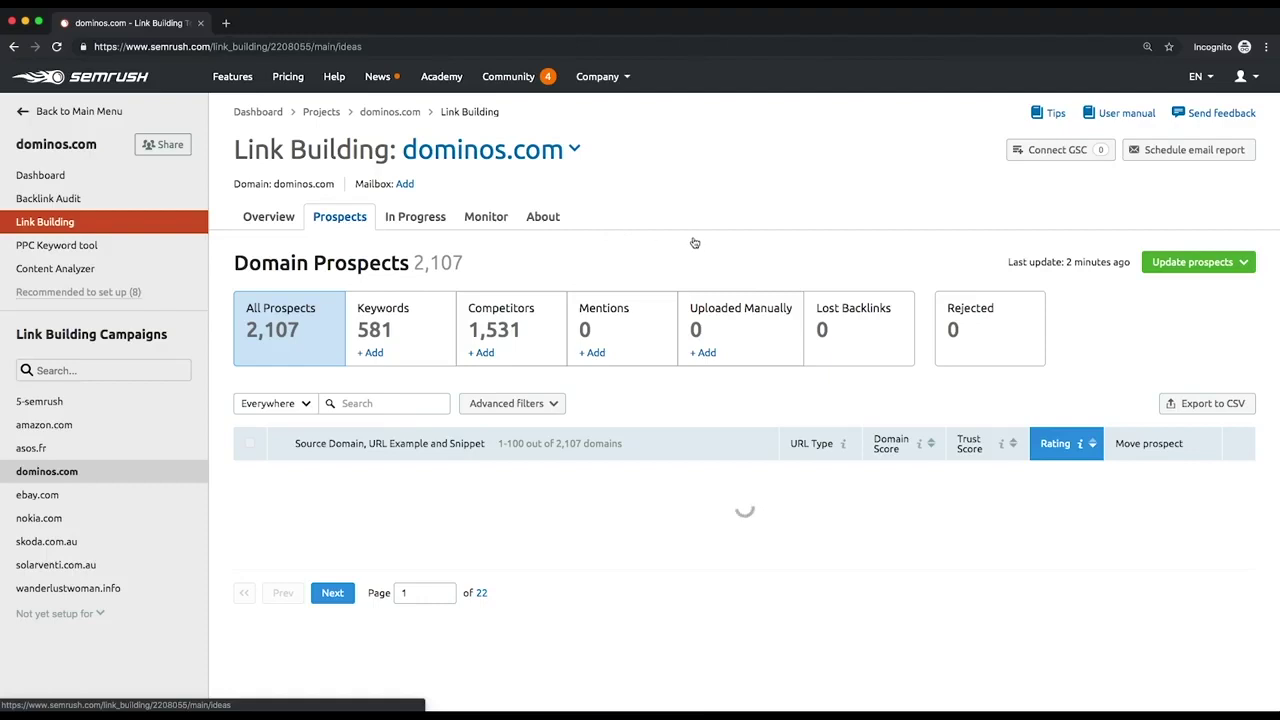
scroll(700, 243, down, 1)
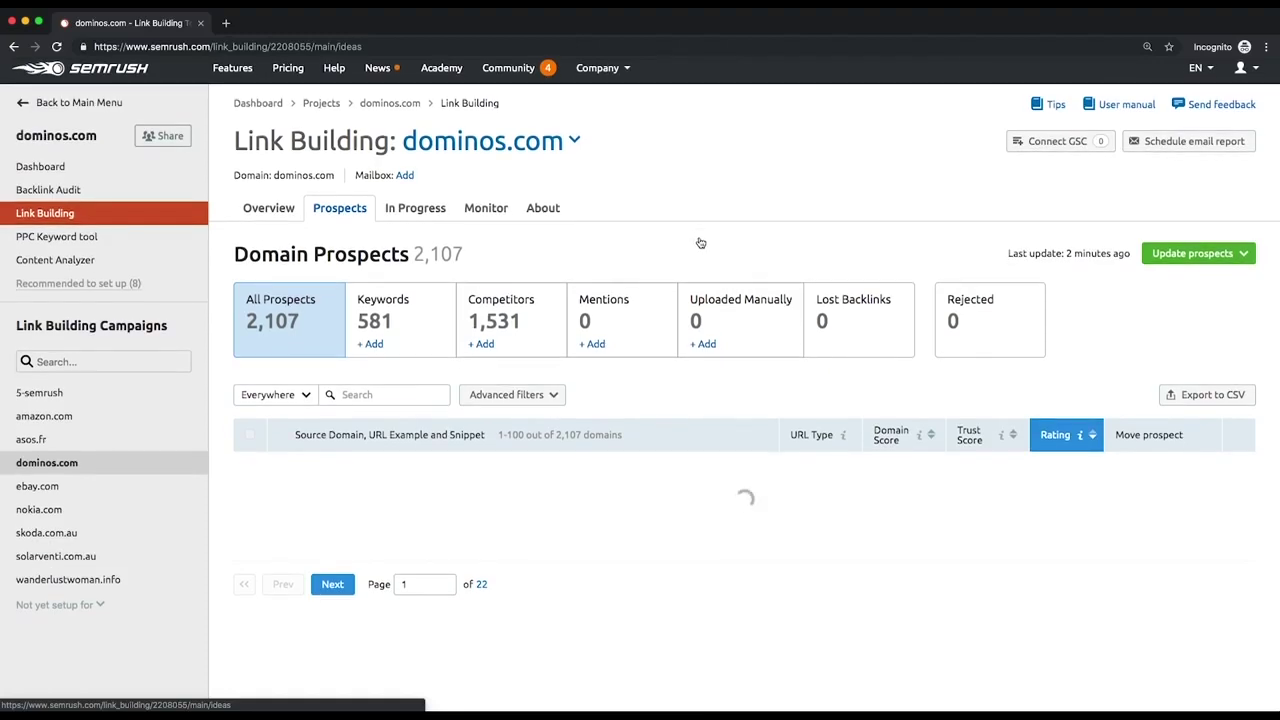
scroll(700, 241, down, 2)
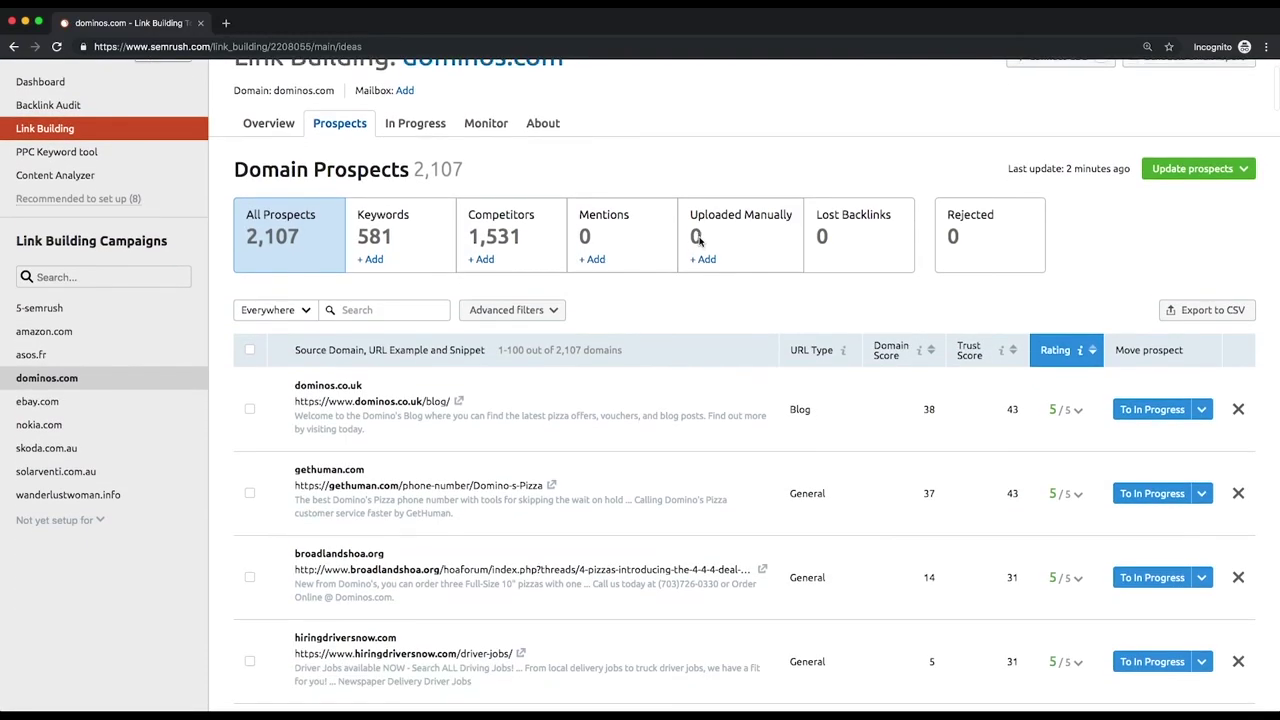
scroll(700, 241, down, 2)
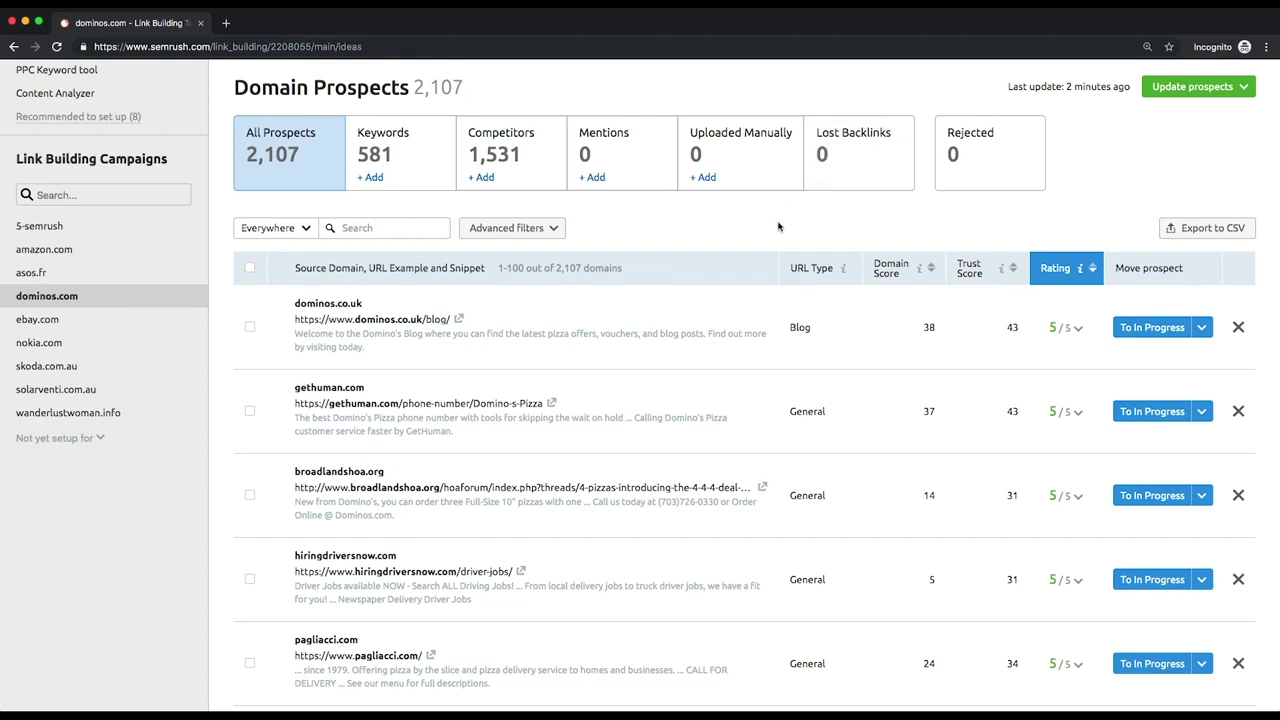
Step: Show Advanced filters and inspect the URL Type, Keyword and TLD choices, leaving each at All
click(554, 236)
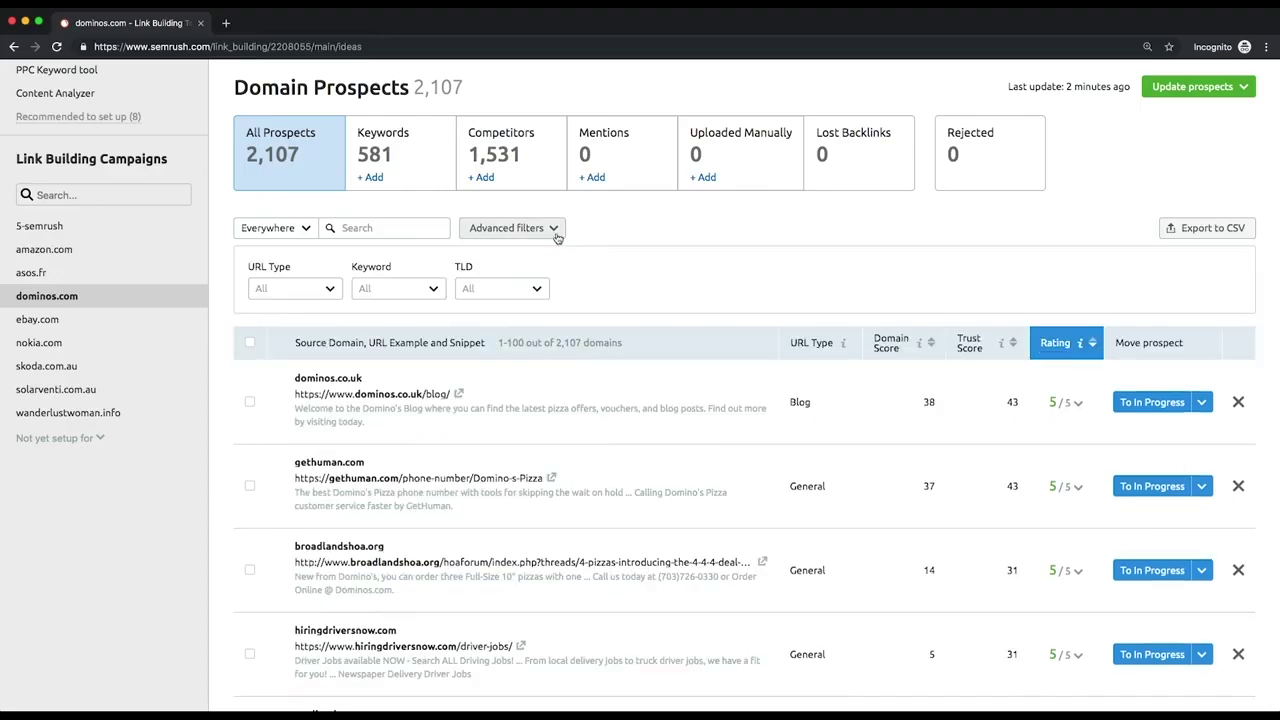
click(306, 289)
scroll(300, 337, down, 1)
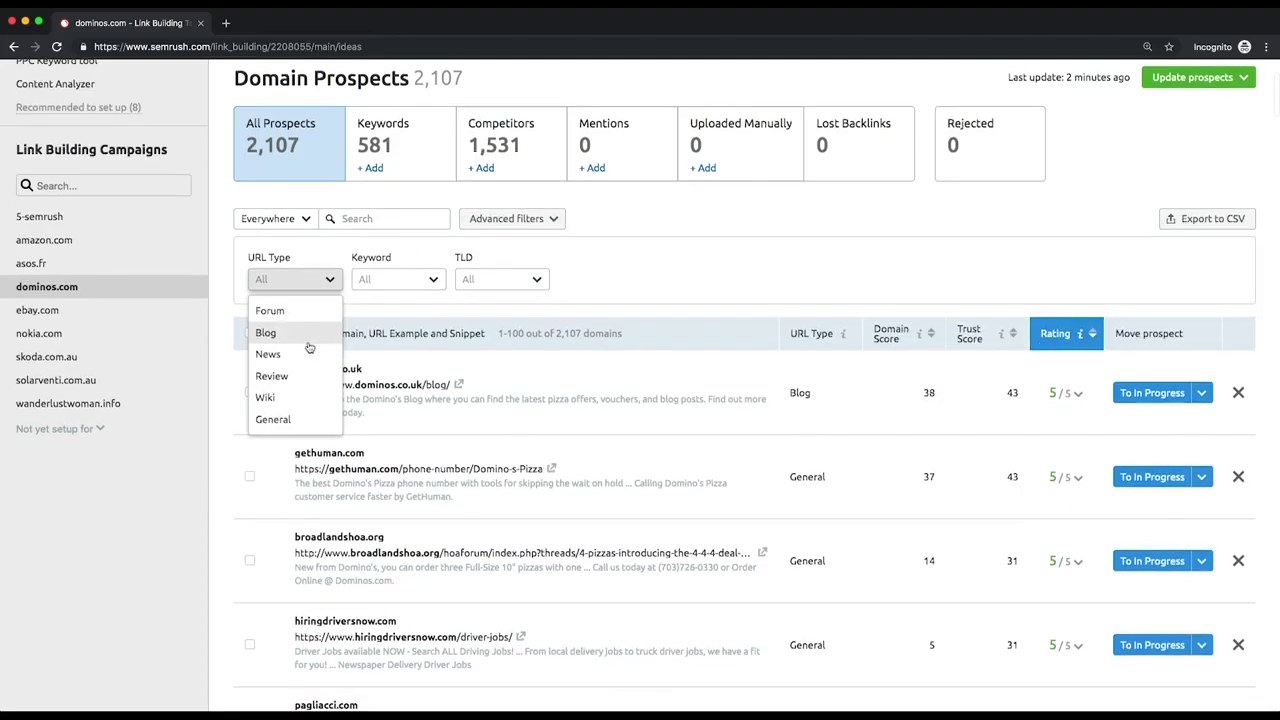
scroll(411, 287, down, 1)
click(403, 259)
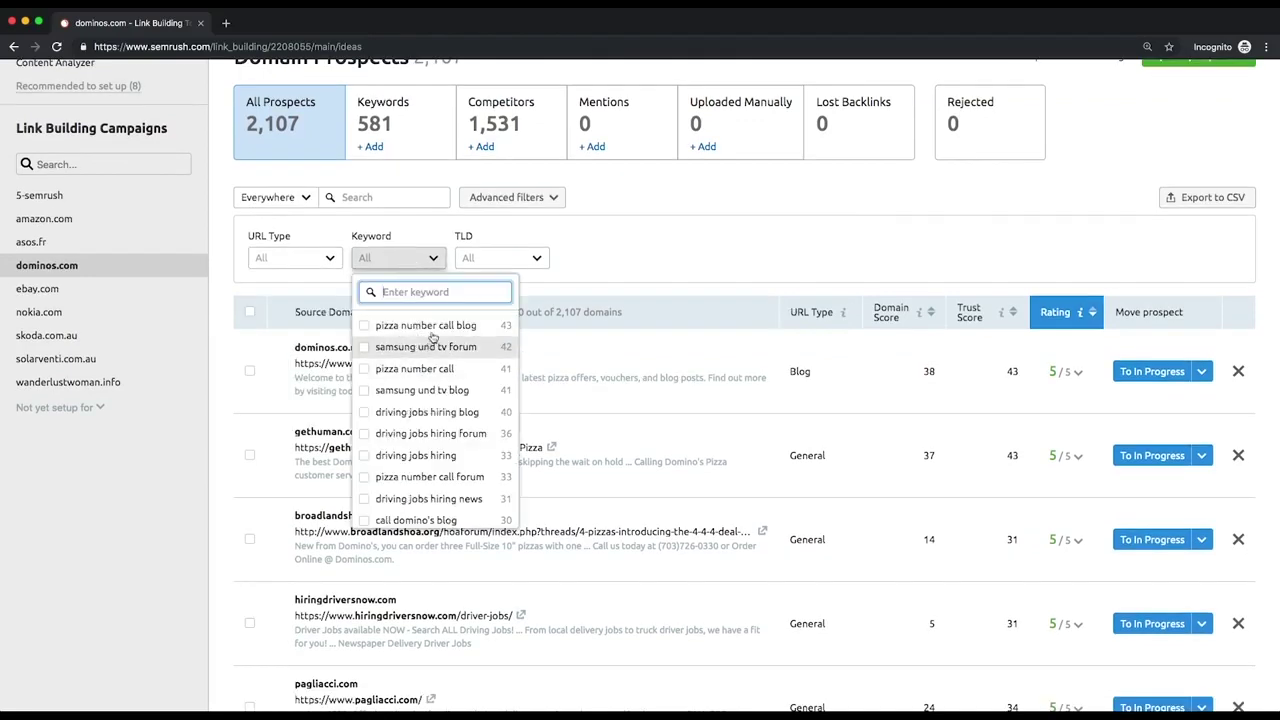
click(492, 262)
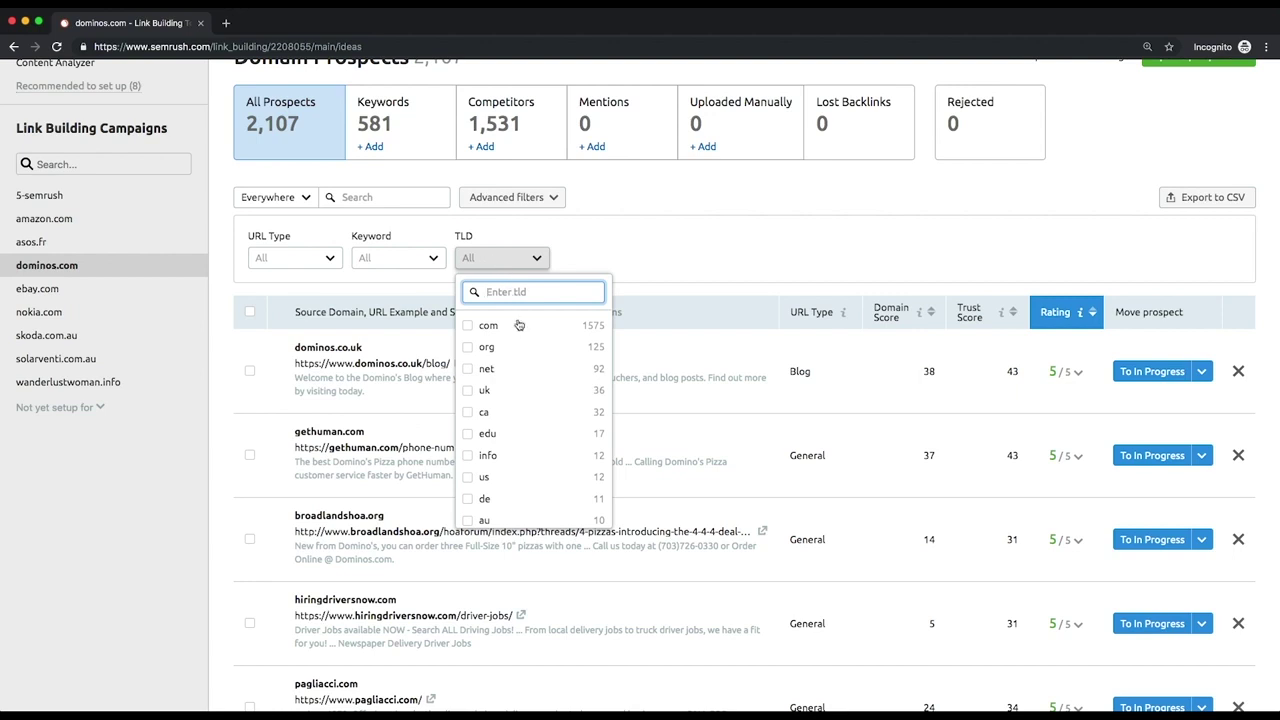
scroll(523, 360, down, 2)
click(620, 266)
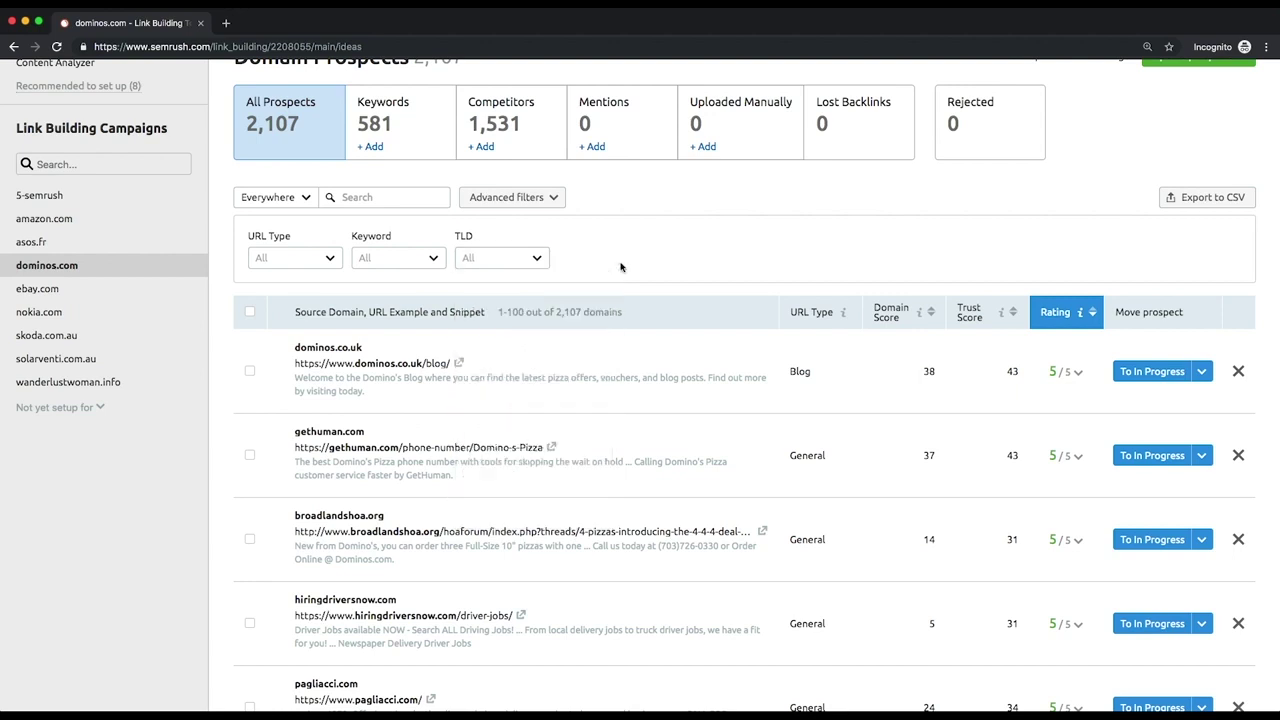
Step: Send dominos.co.uk to In Progress, add broadlandshoa.org as Product review, and reject pagliacci.com
click(1149, 379)
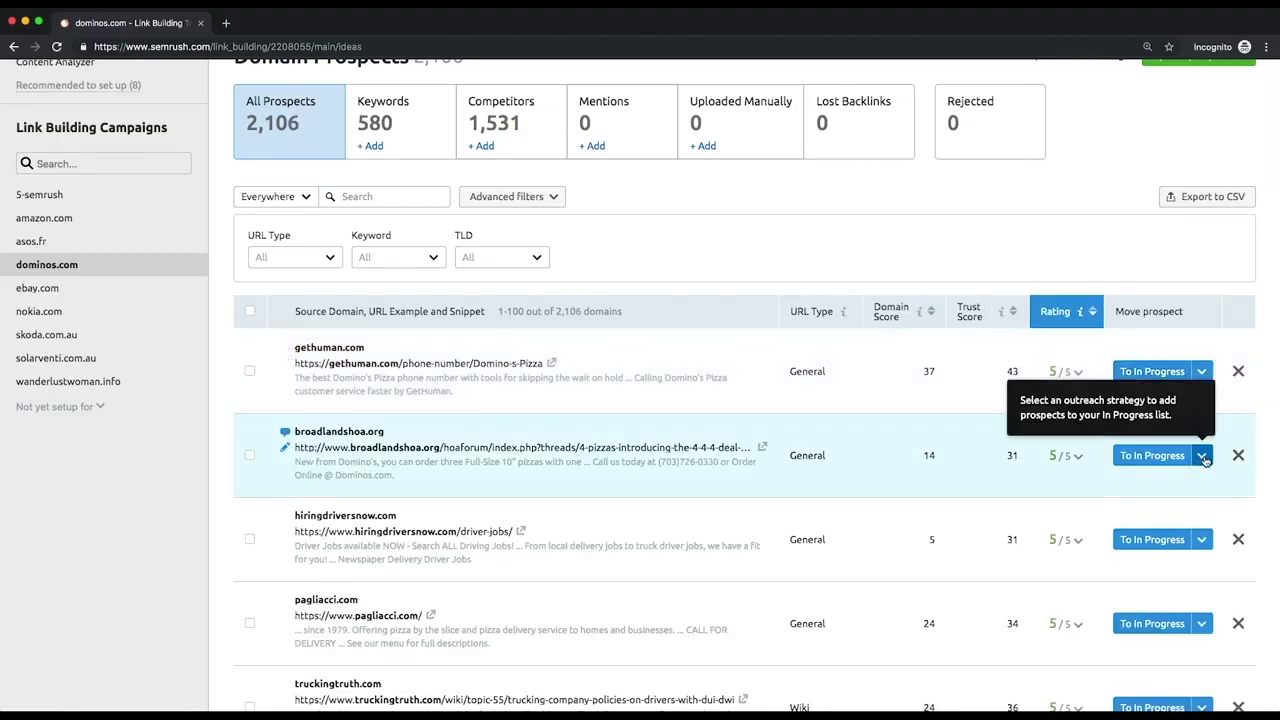
click(1203, 456)
scroll(1140, 545, down, 1)
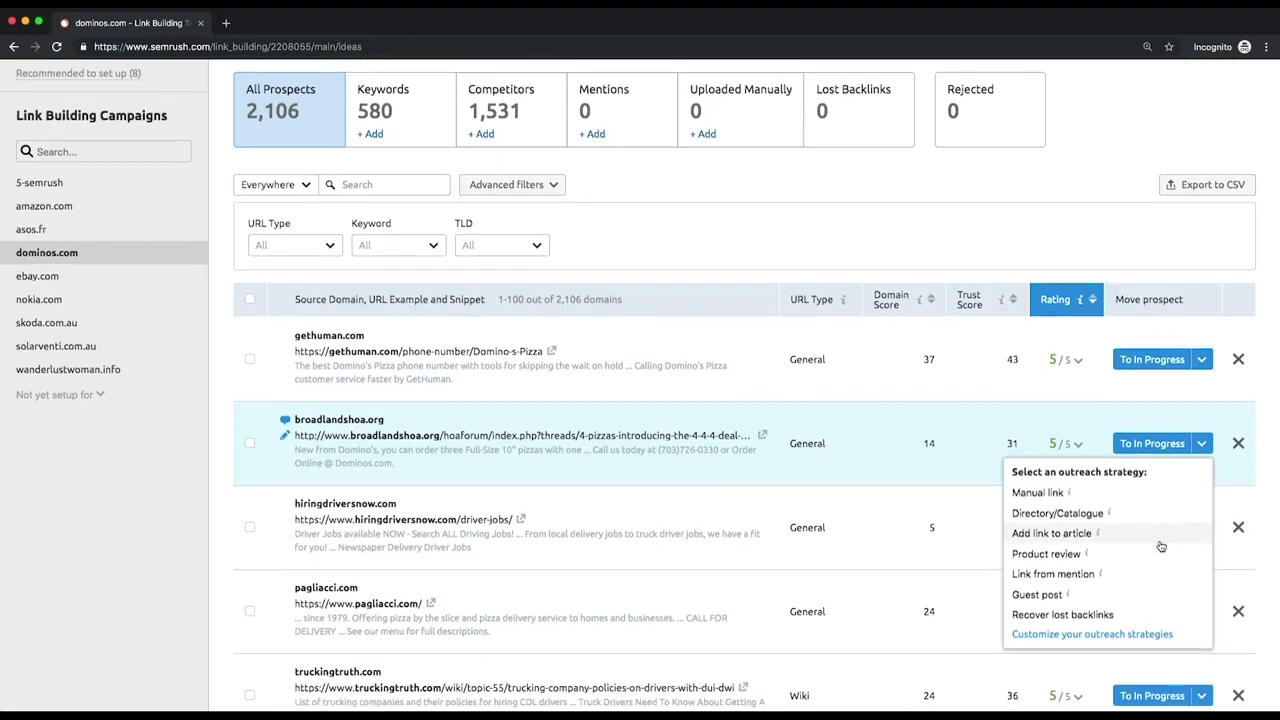
click(1046, 543)
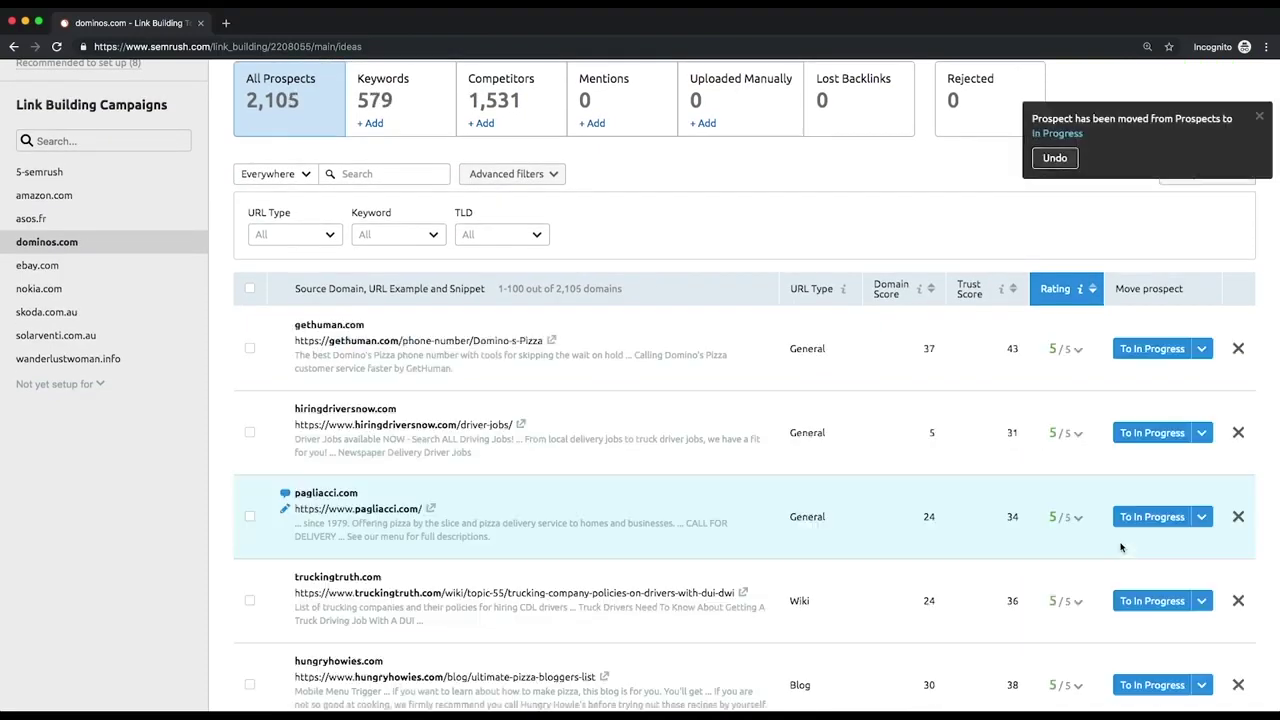
click(1239, 517)
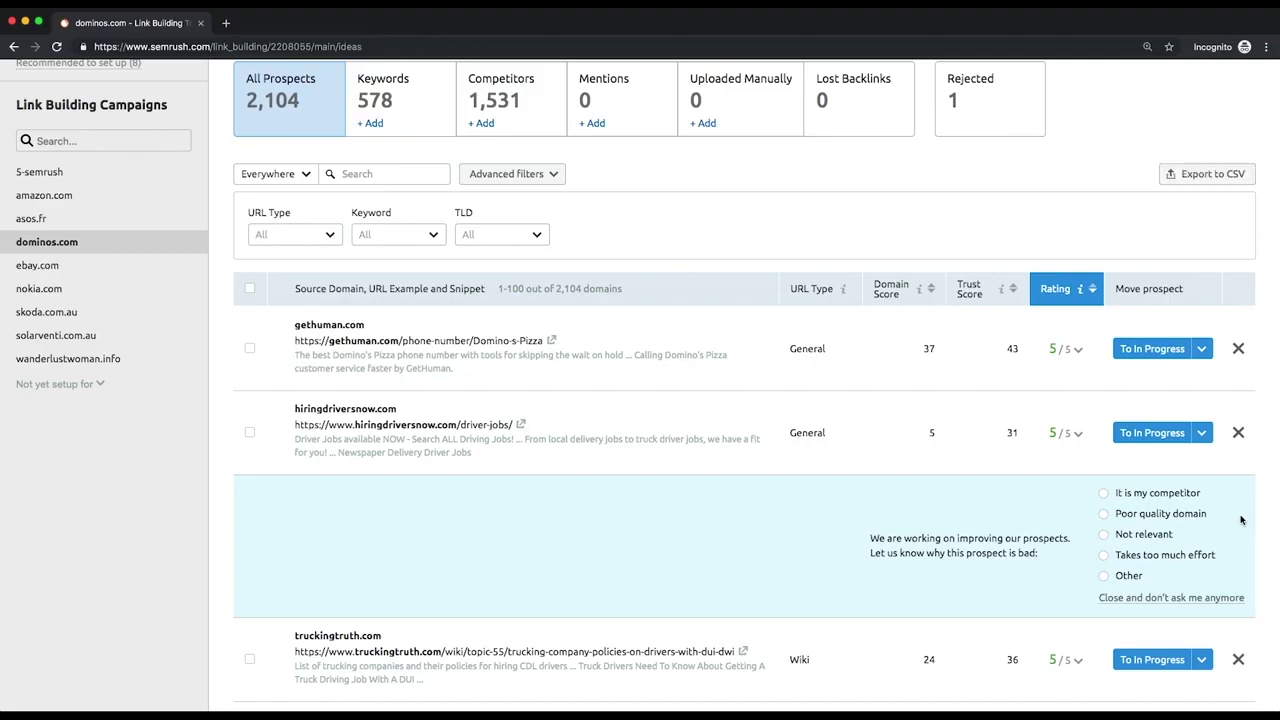
scroll(1073, 489, up, 1)
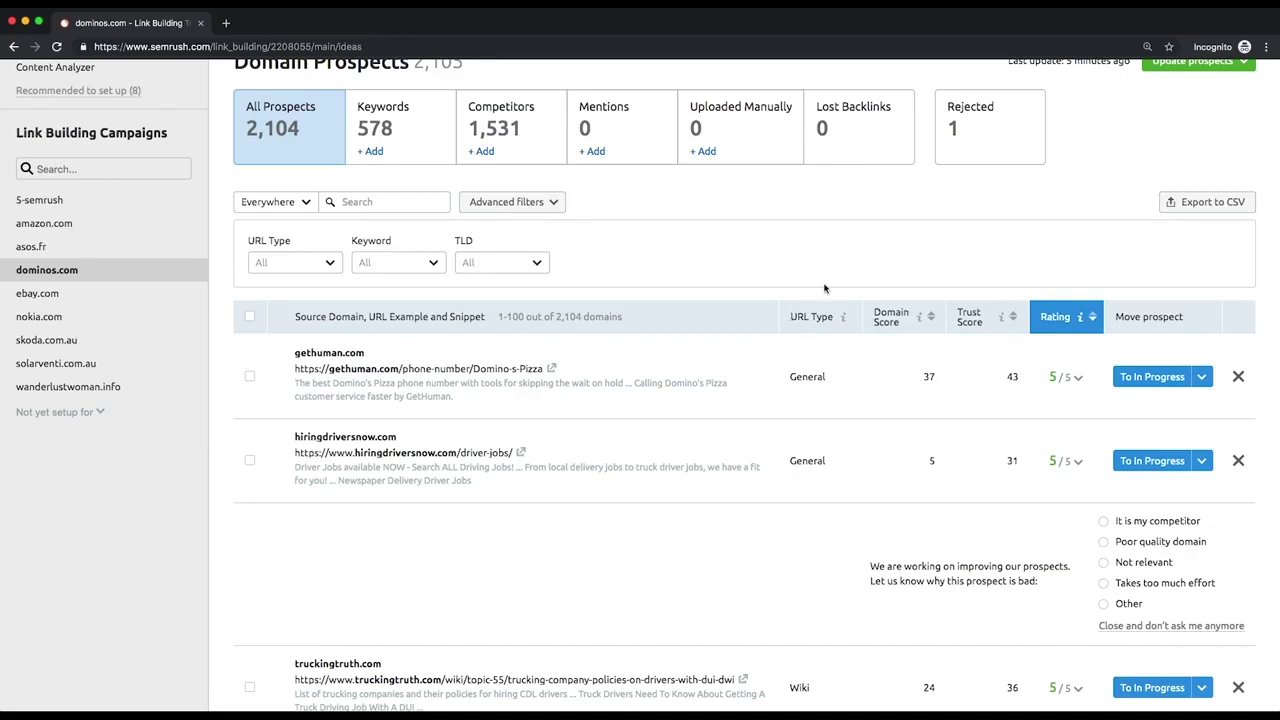
Step: Expand gethuman.com's domain details, then switch to the In Progress list
click(1082, 378)
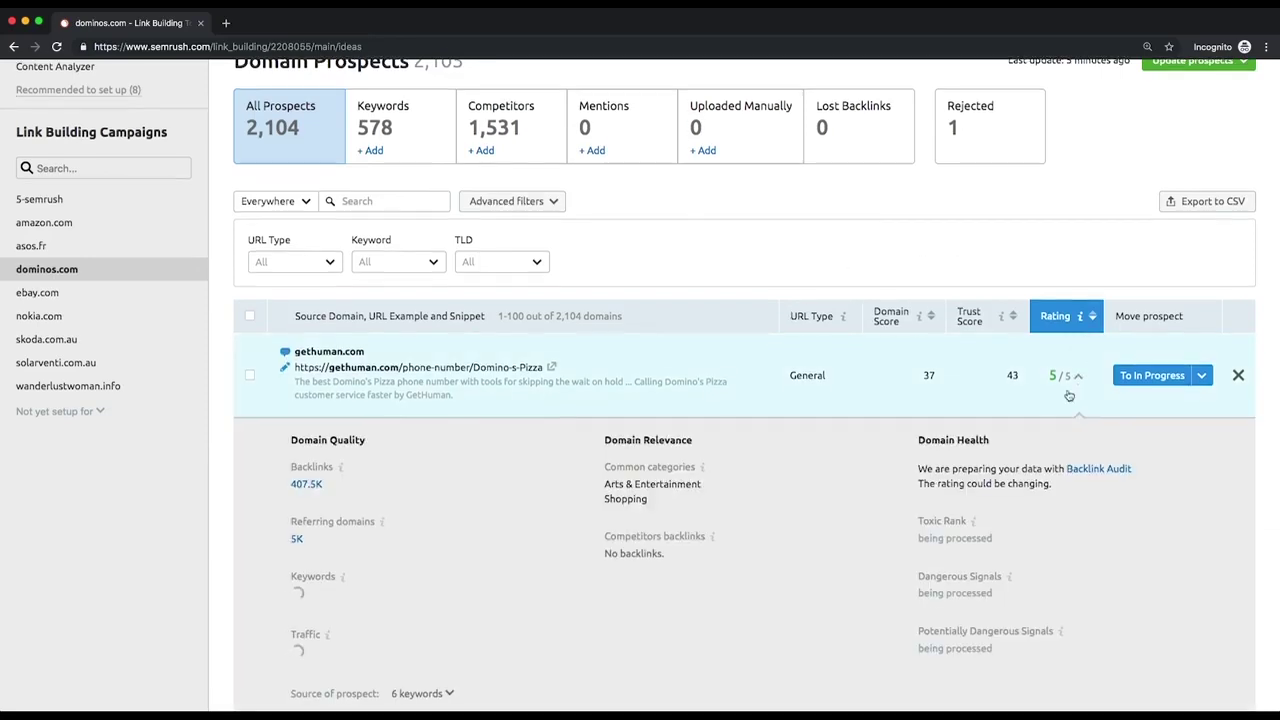
scroll(1068, 396, down, 2)
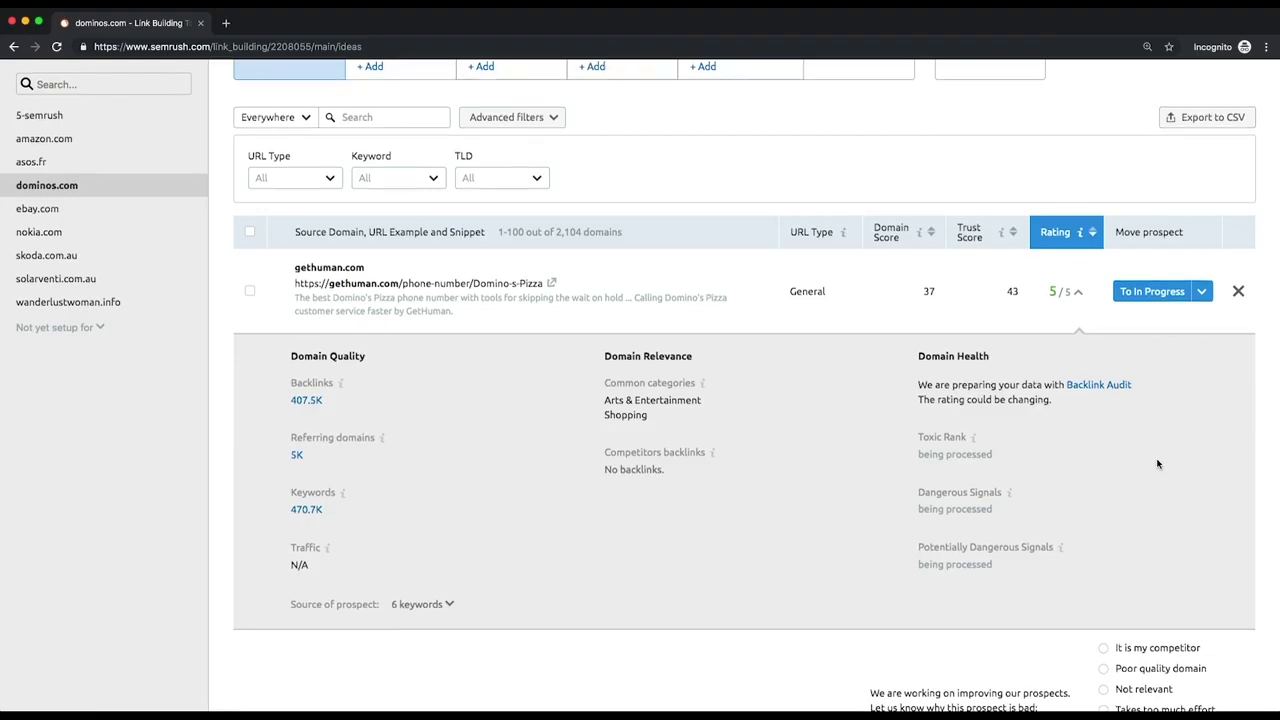
scroll(1157, 460, up, 3)
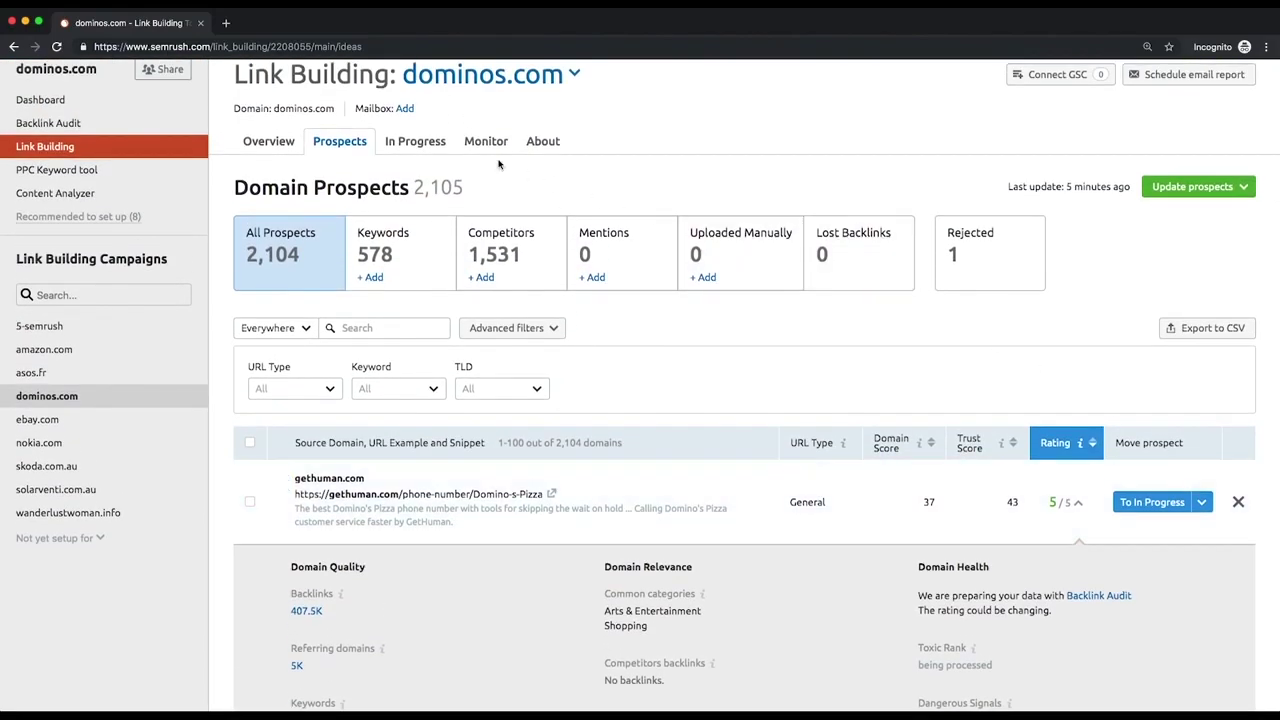
click(432, 145)
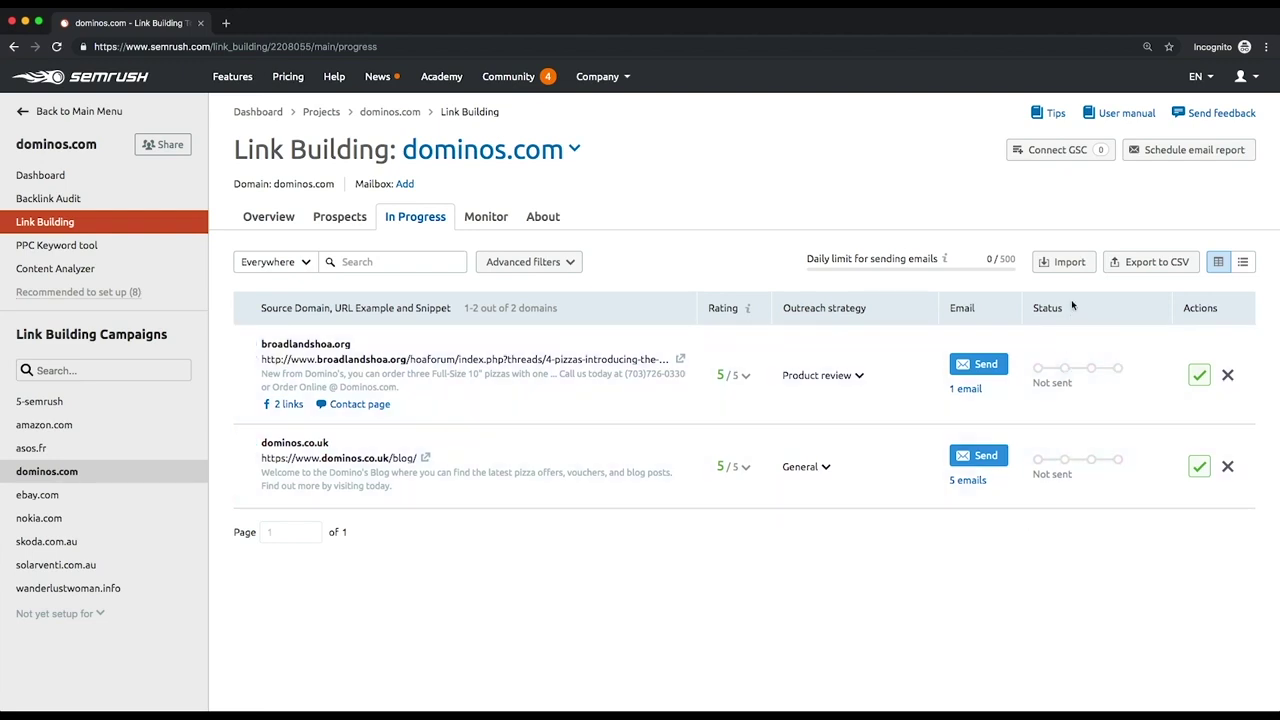
click(1072, 270)
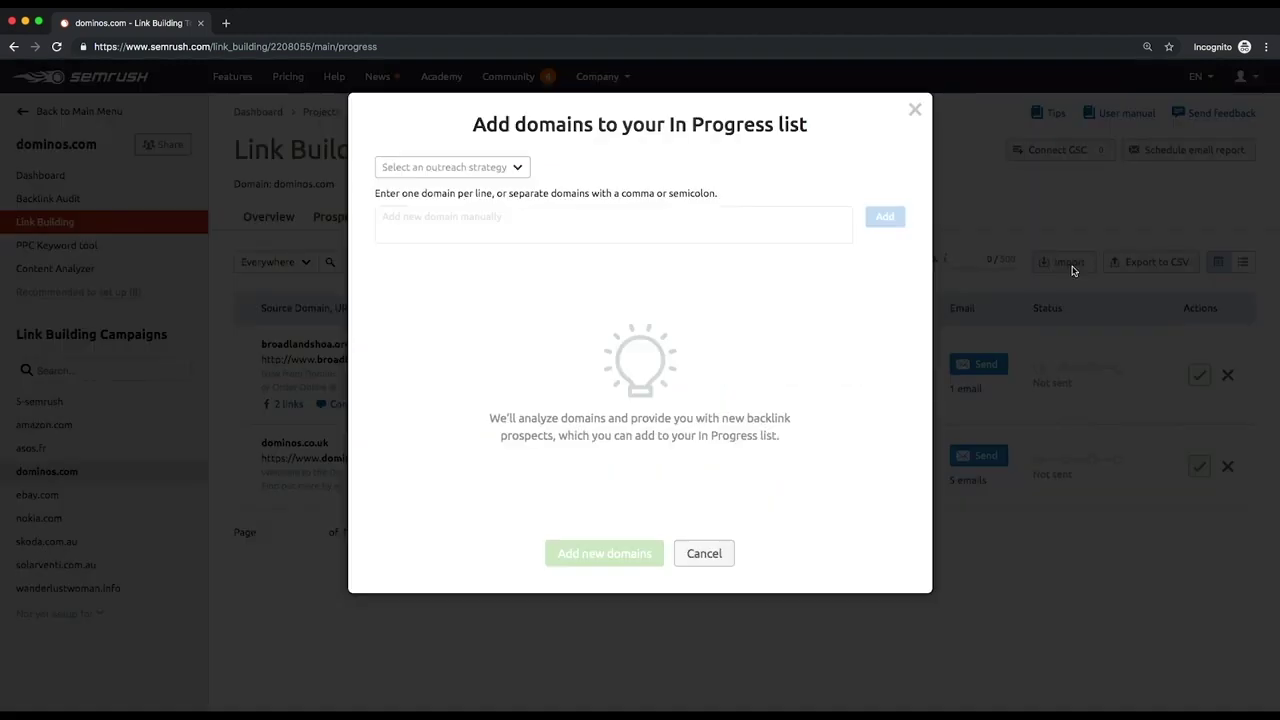
click(428, 168)
click(432, 203)
click(458, 222)
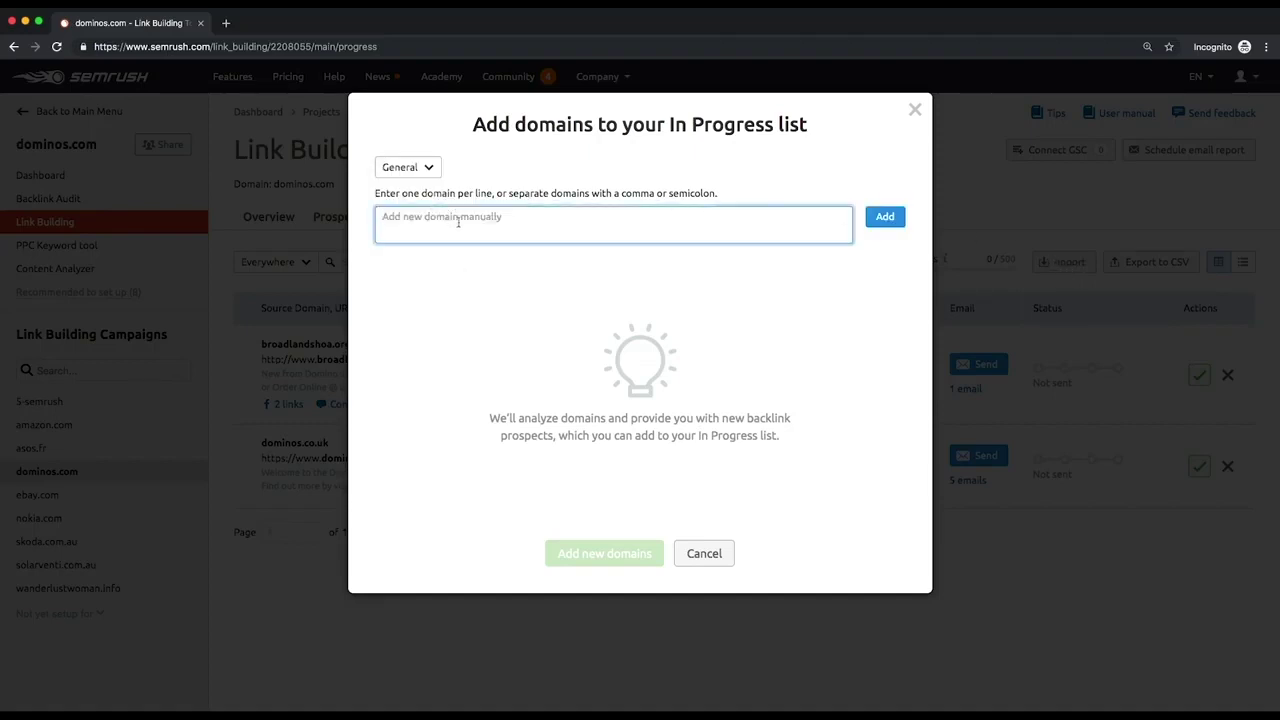
click(914, 110)
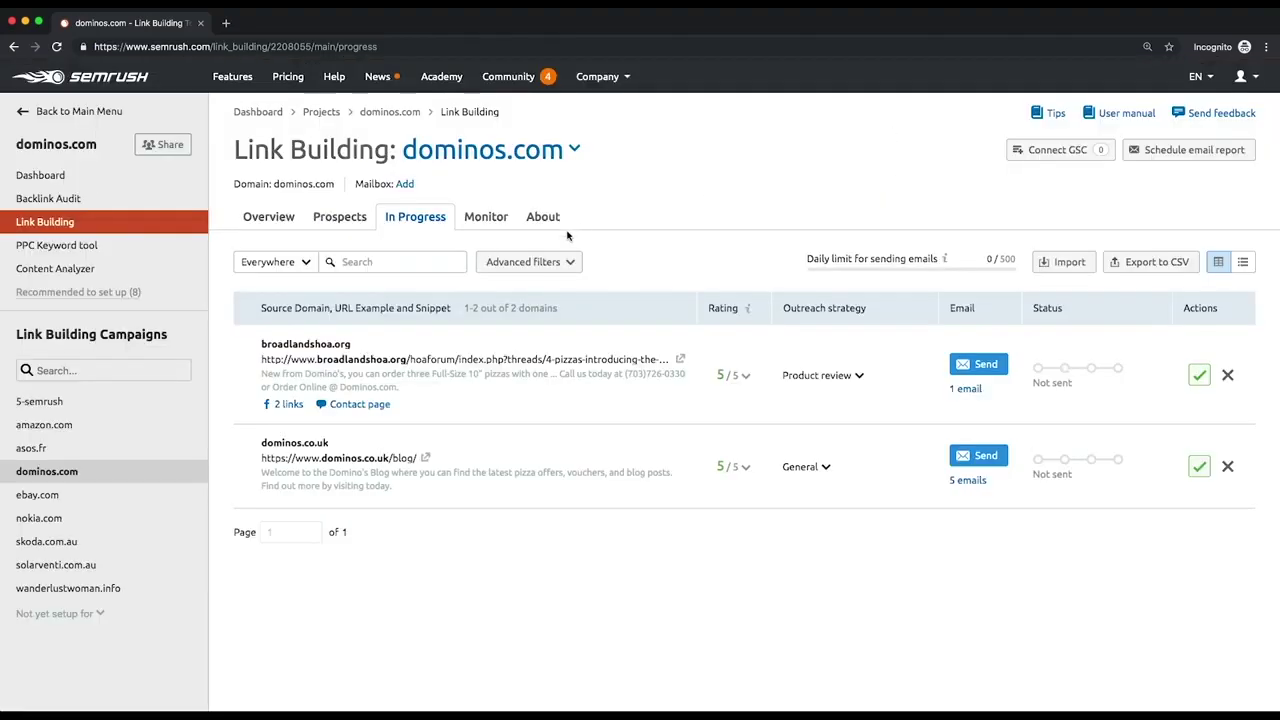
Step: Filter In Progress to prospects With emails and preview the outreach email for broadlandshoa.org
click(553, 262)
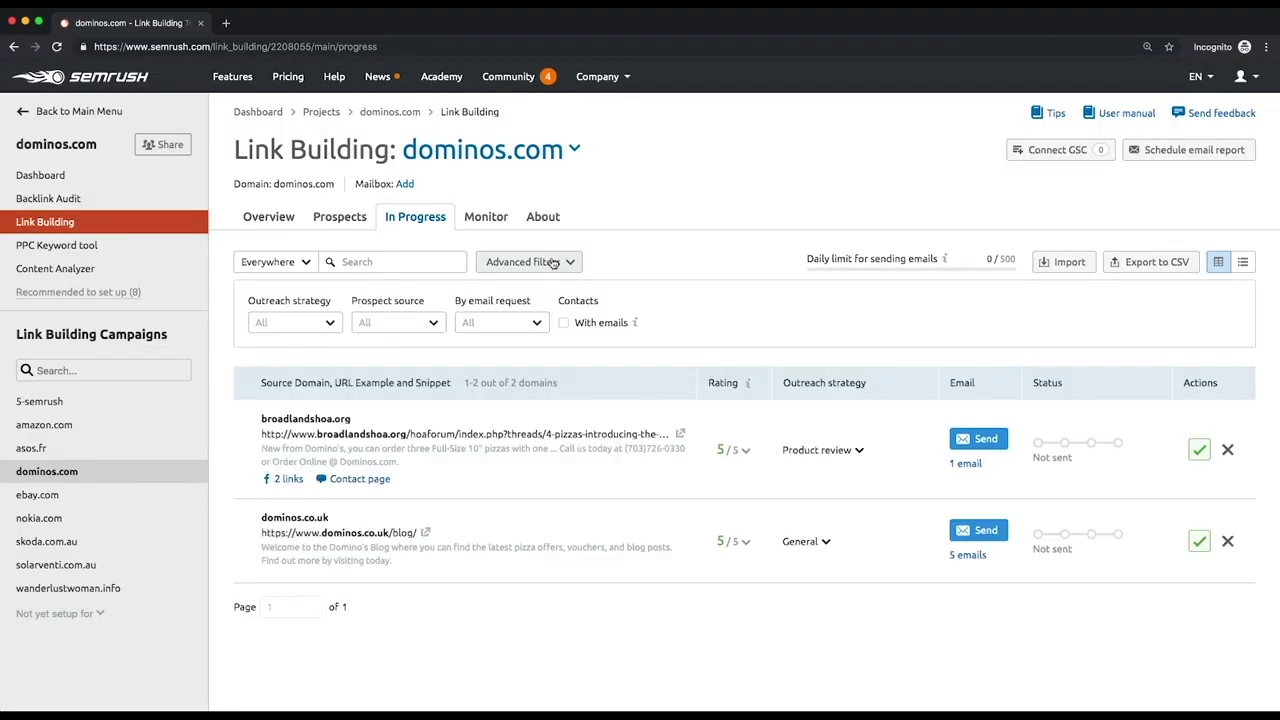
click(563, 324)
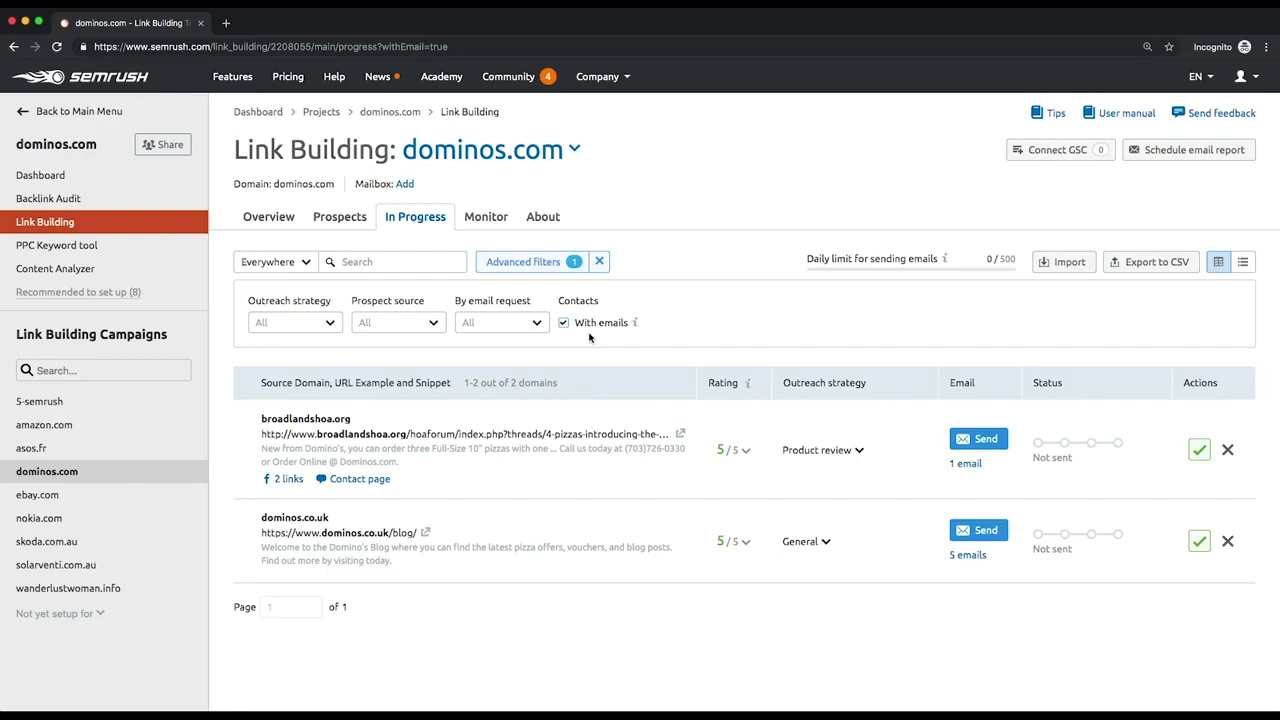
click(1000, 444)
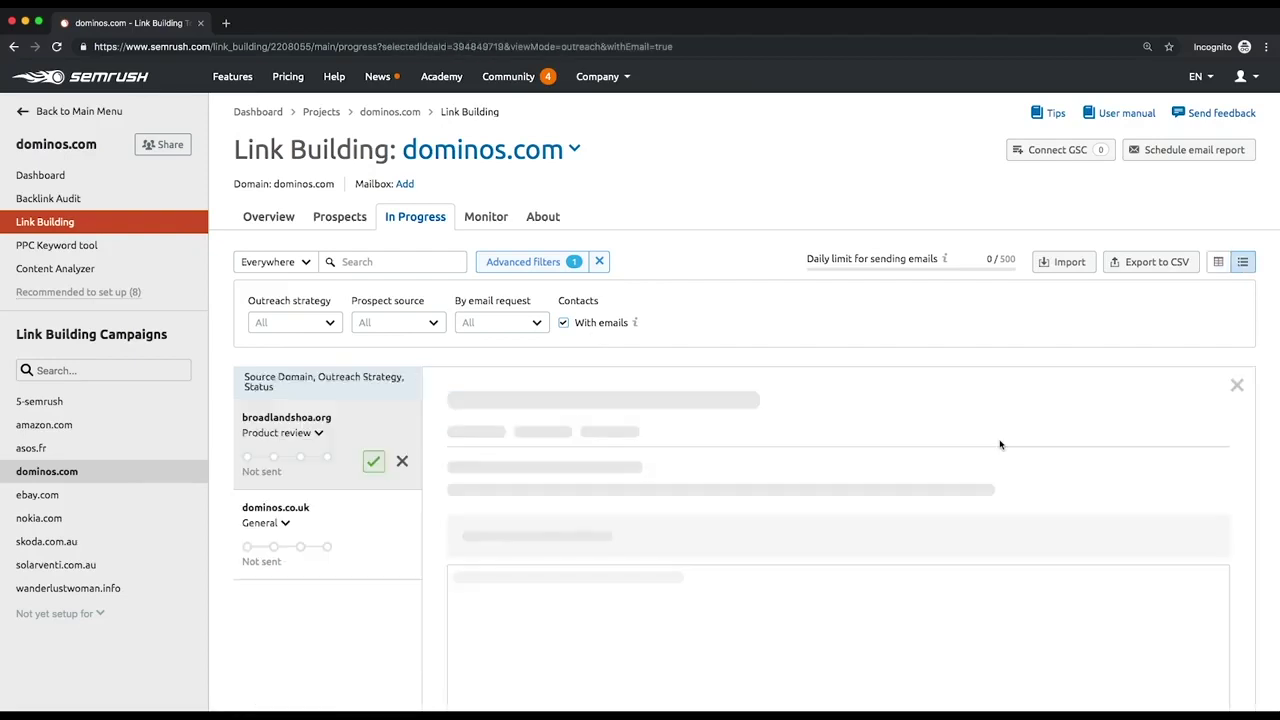
scroll(1000, 444, down, 5)
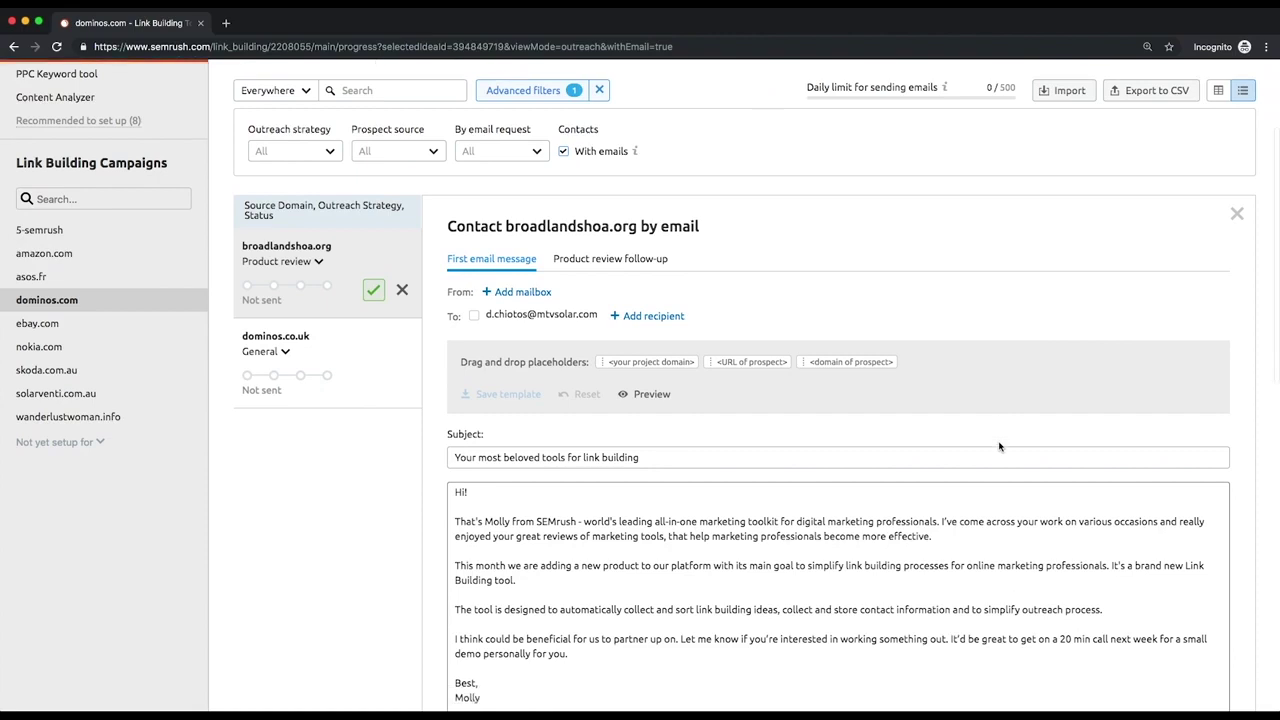
scroll(999, 447, down, 2)
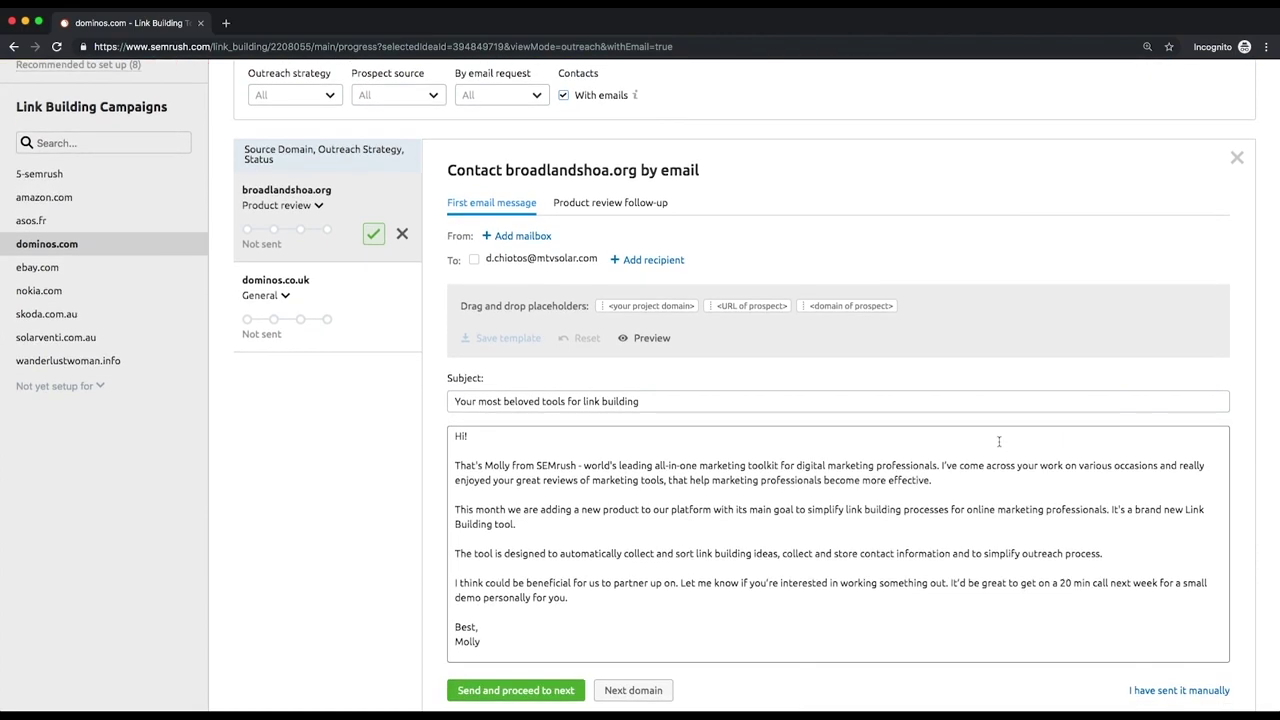
scroll(998, 441, up, 5)
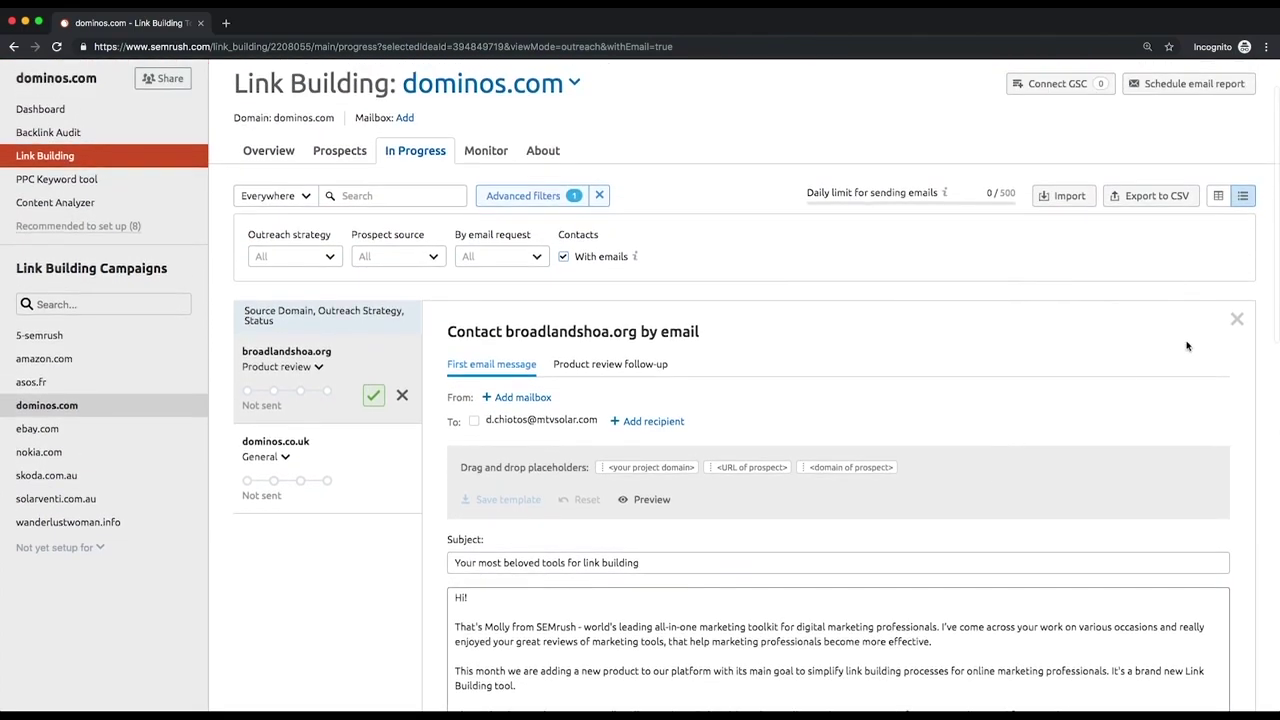
Step: Close the email composer and bring up broadlandshoa.org's Product review outreach strategy choices
click(1236, 319)
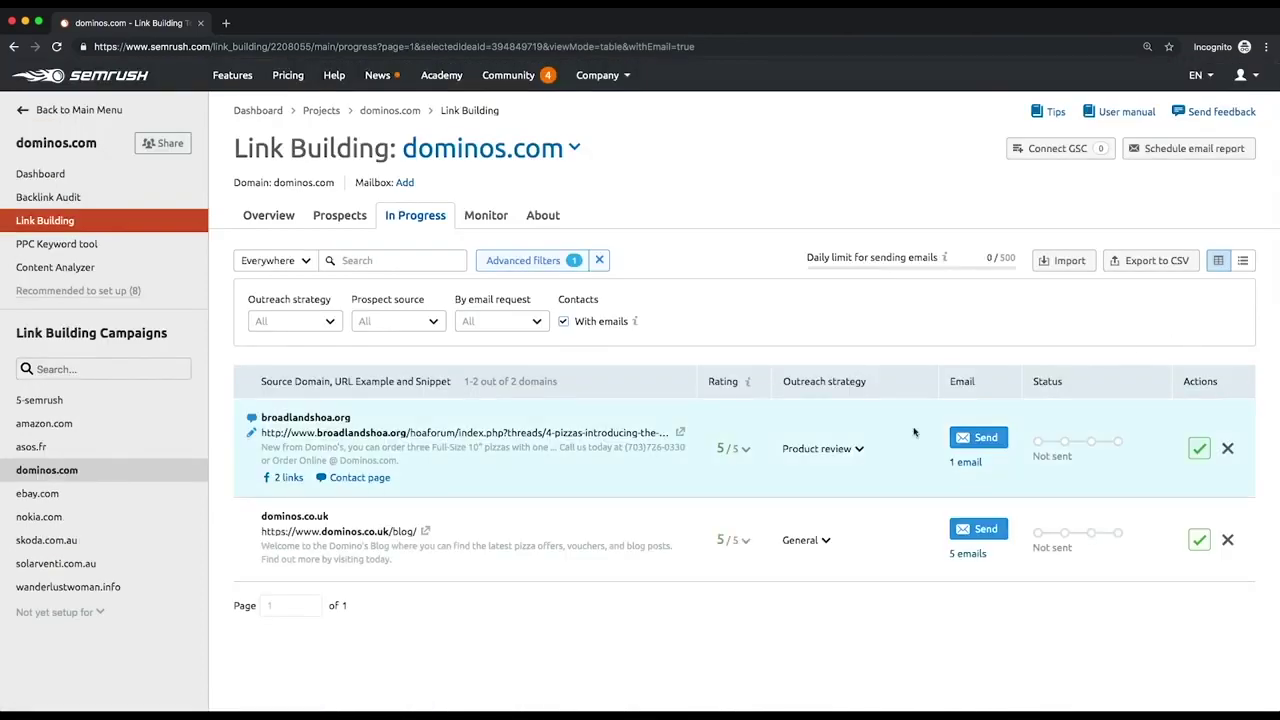
click(856, 448)
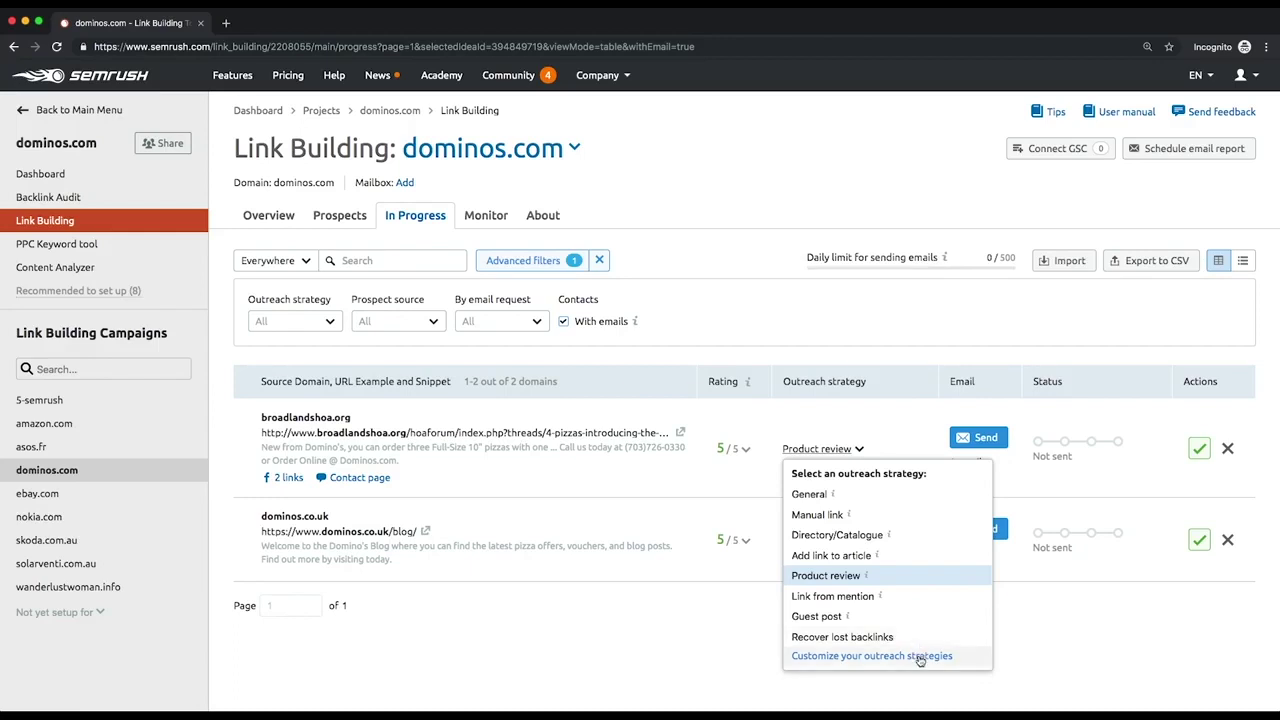
click(918, 657)
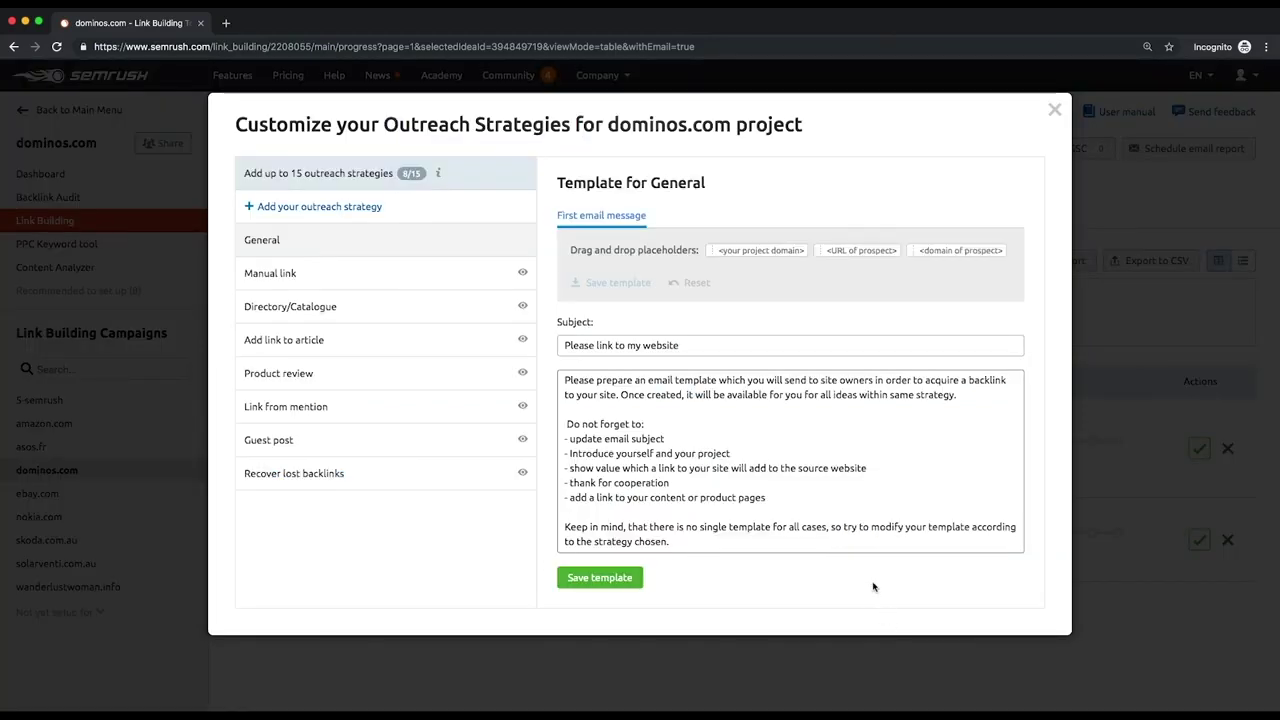
click(1054, 112)
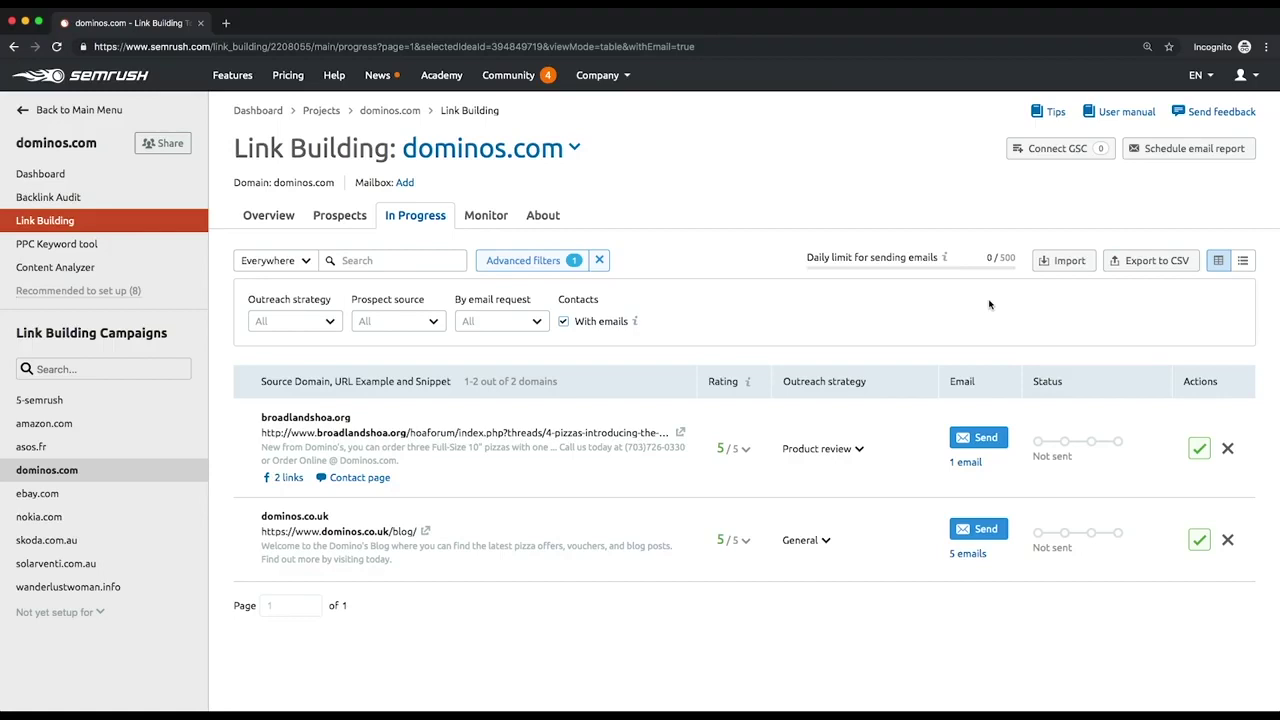
Step: Switch the Monitor list to ebay.com and review its 486 active, 209 broken and 95 lost links
click(493, 218)
click(499, 155)
scroll(478, 274, down, 3)
click(455, 277)
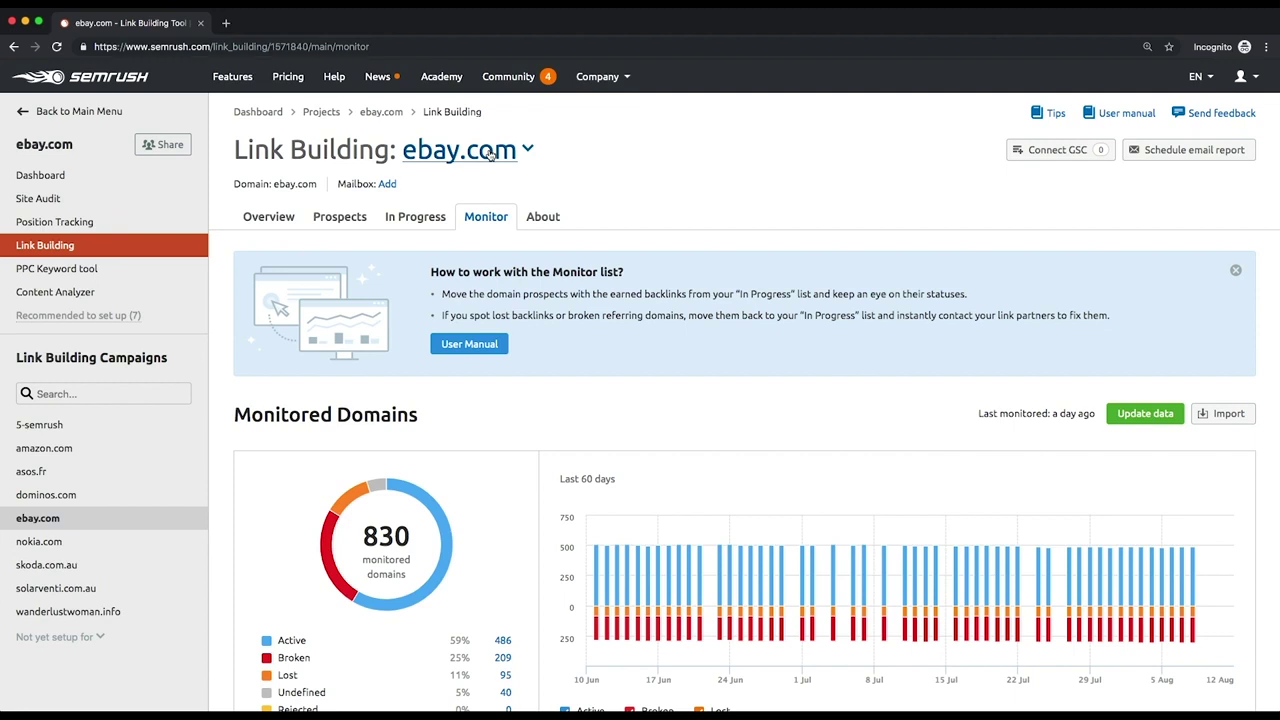
scroll(490, 153, down, 3)
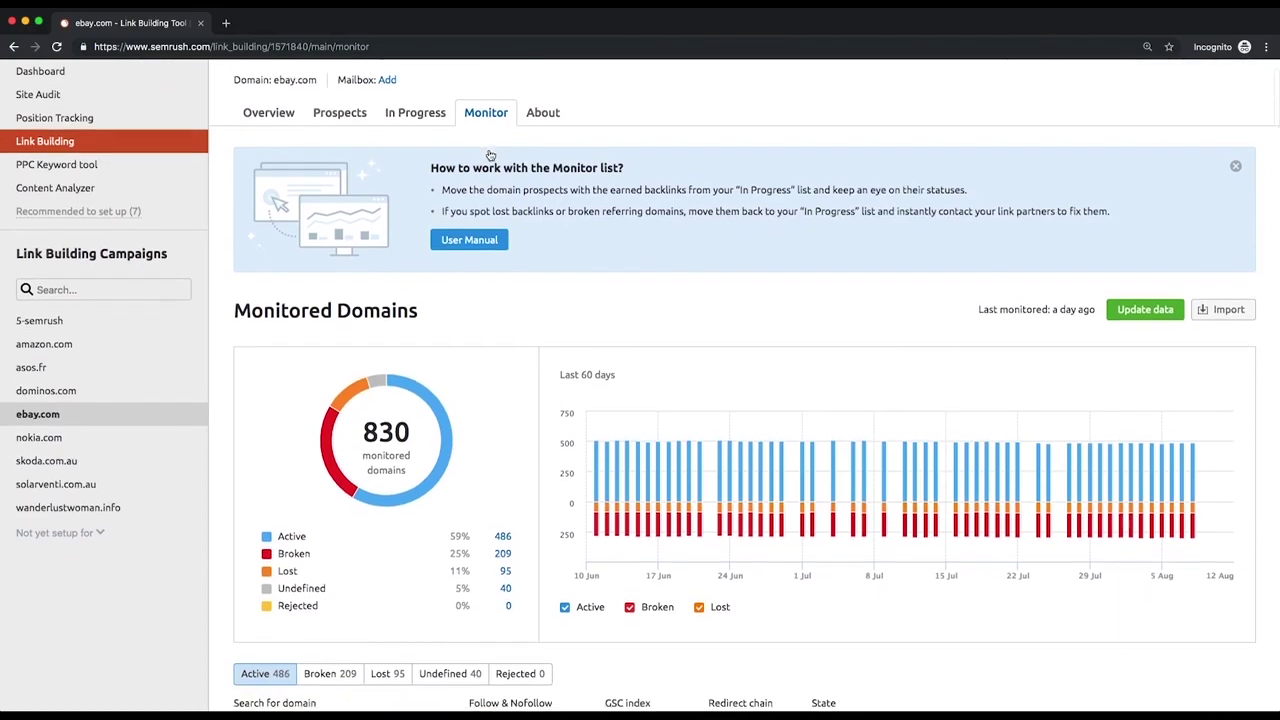
scroll(490, 155, down, 1)
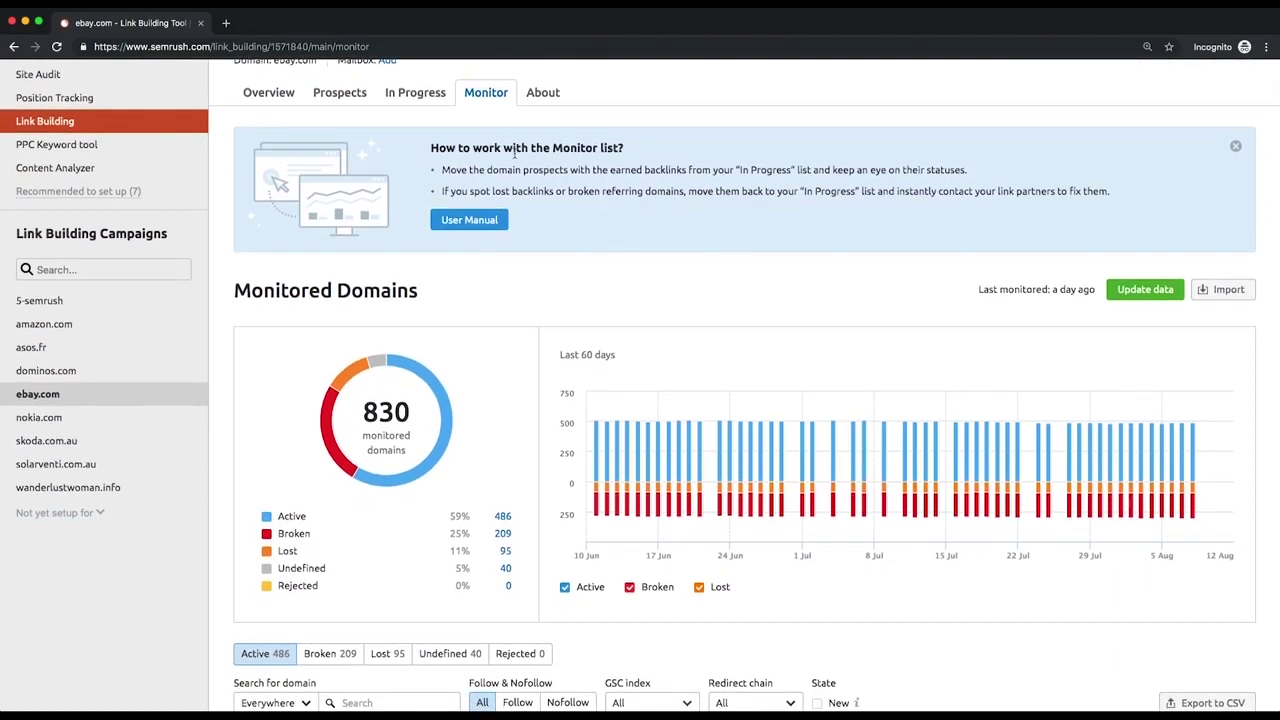
scroll(513, 153, down, 4)
scroll(514, 153, down, 1)
scroll(520, 158, down, 2)
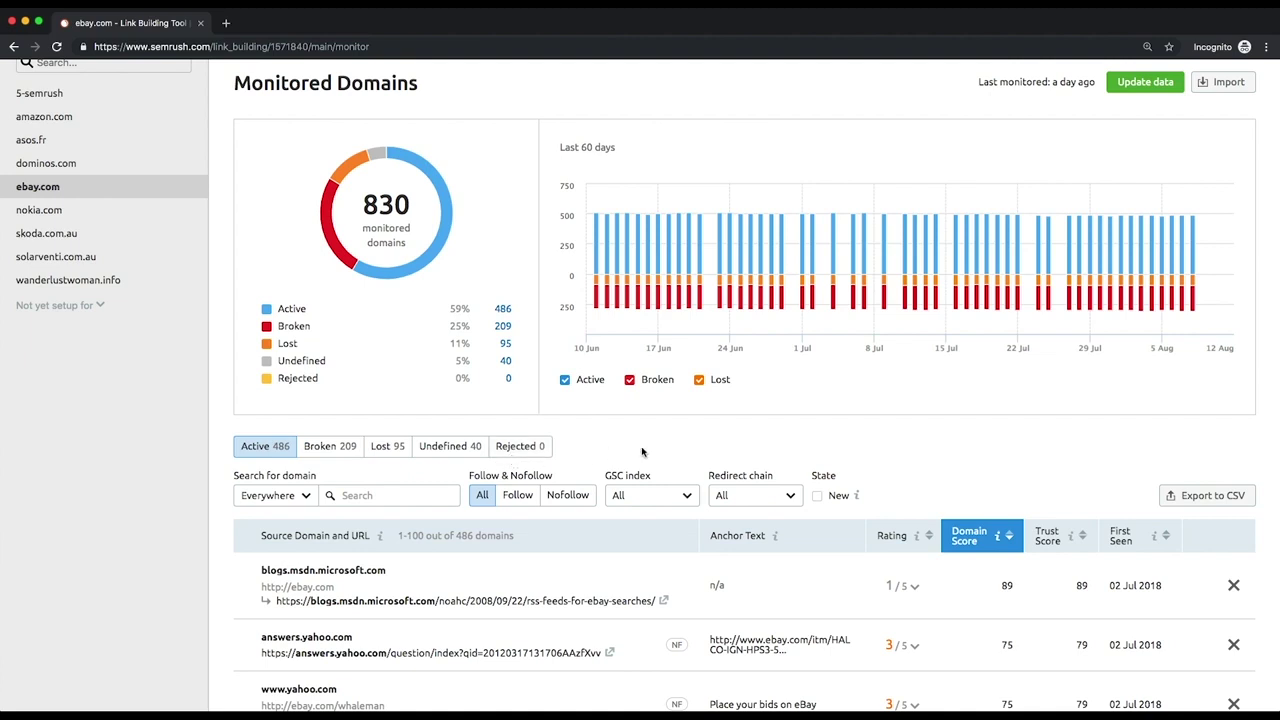
scroll(643, 455, down, 1)
scroll(940, 455, down, 3)
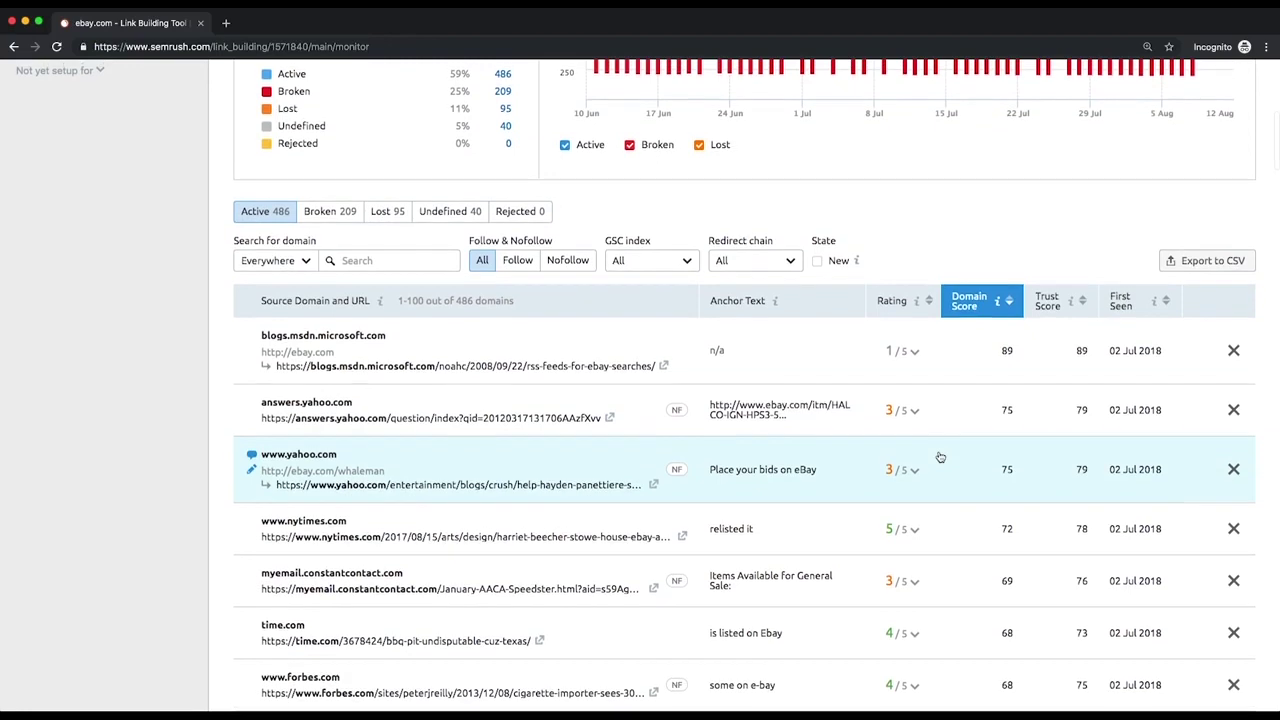
scroll(940, 457, up, 1)
scroll(940, 456, up, 1)
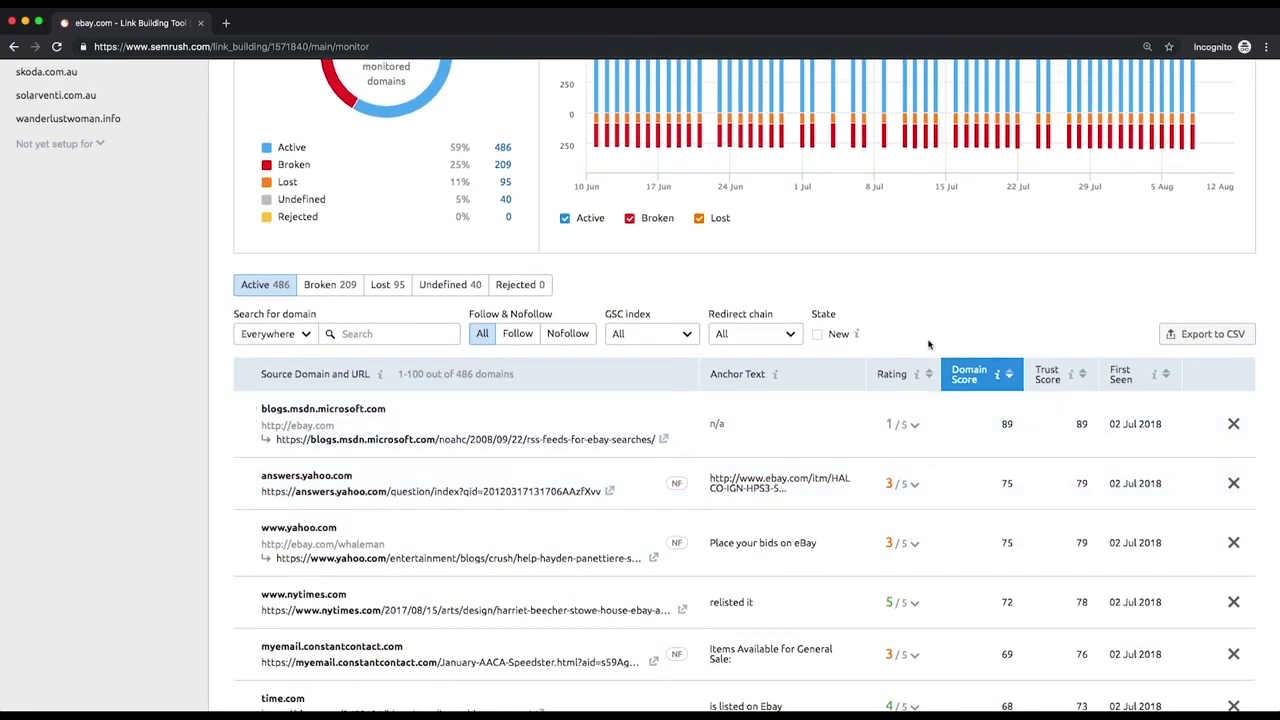
mouse_move(686, 335)
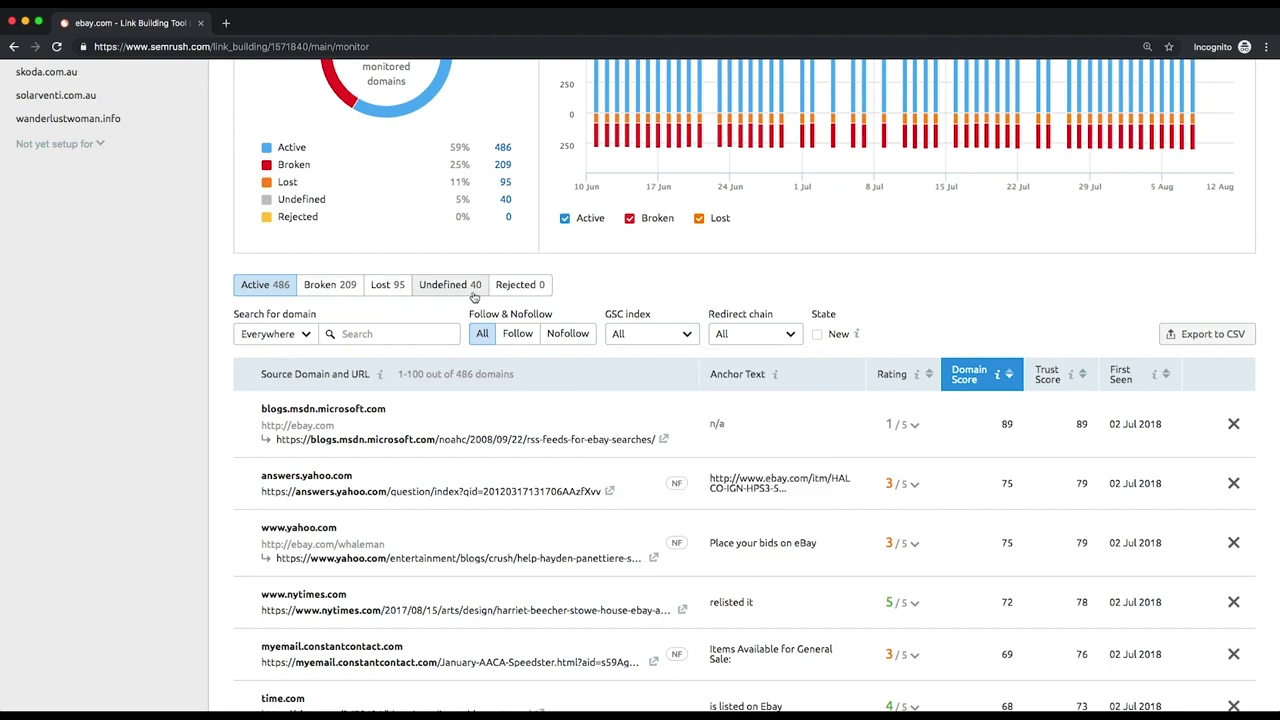
click(390, 288)
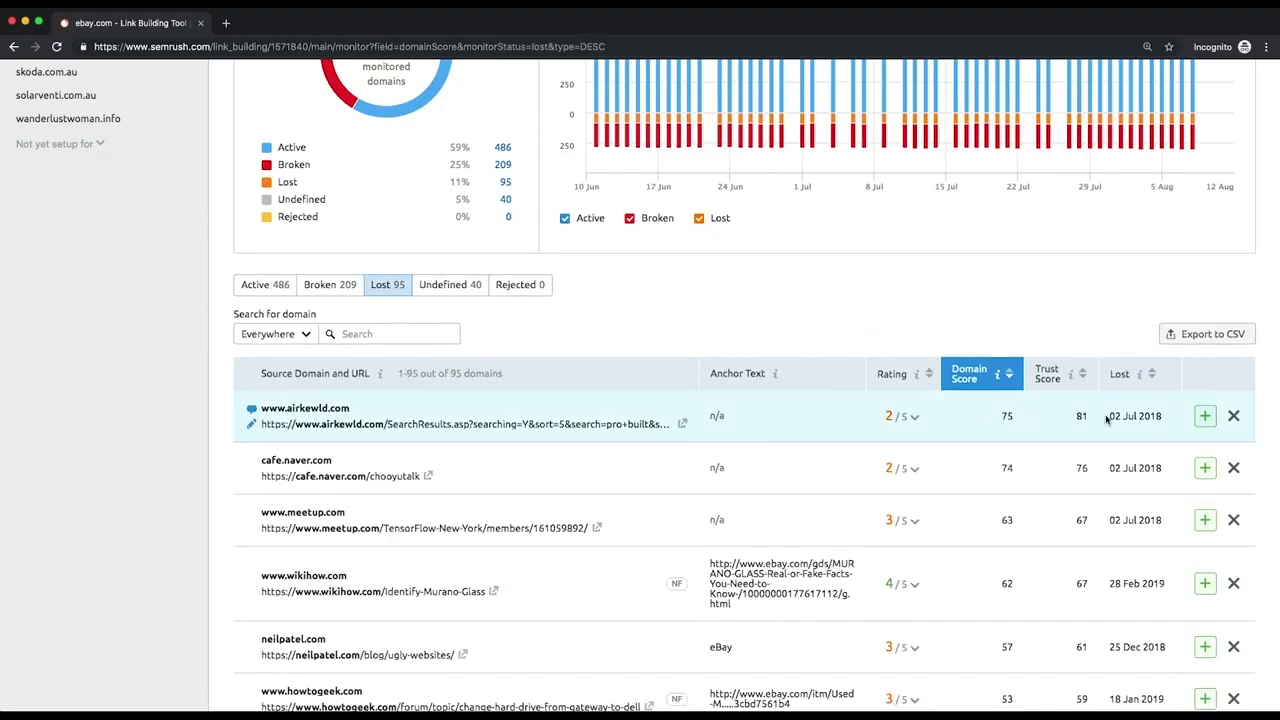
click(1205, 418)
scroll(1208, 418, up, 3)
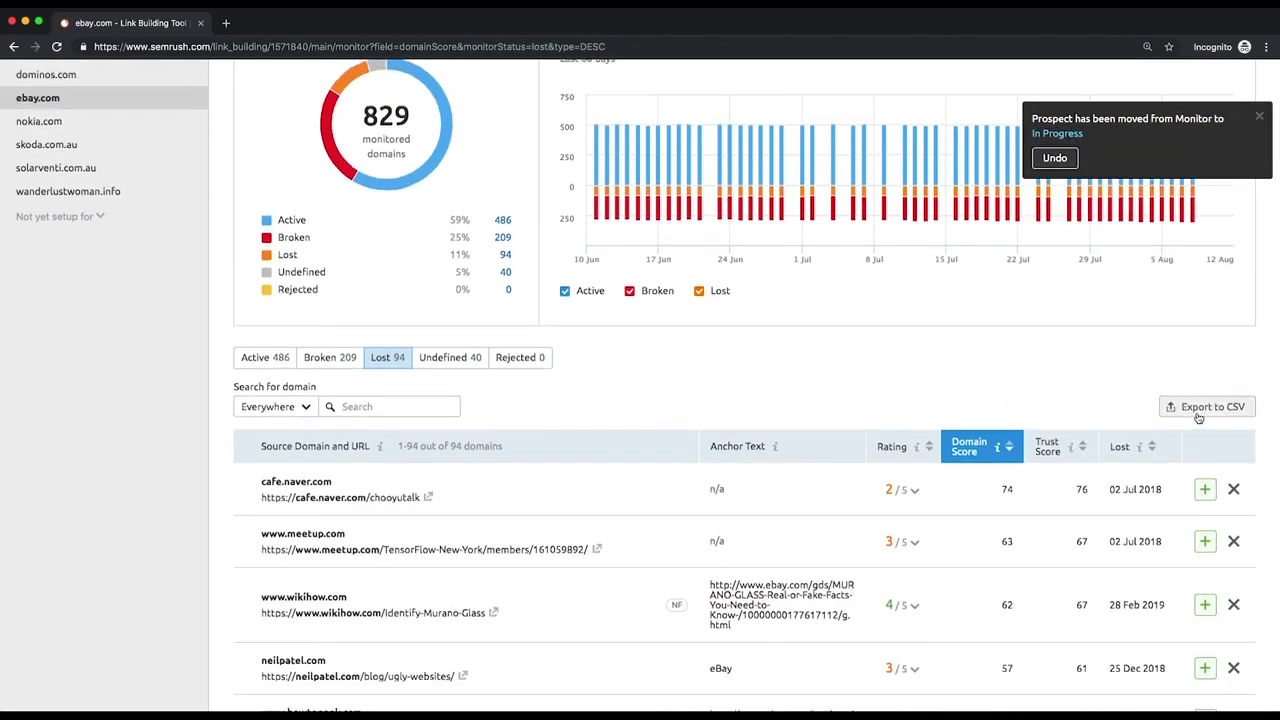
scroll(1203, 418, up, 3)
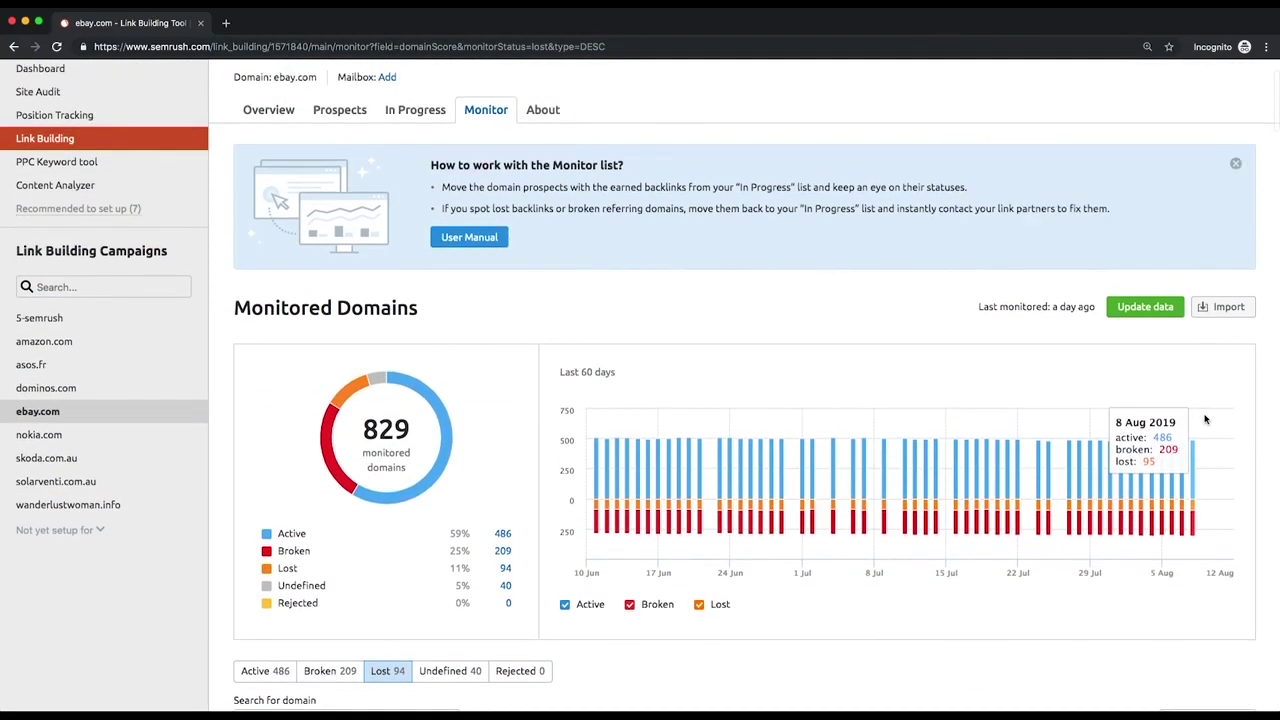
click(1215, 311)
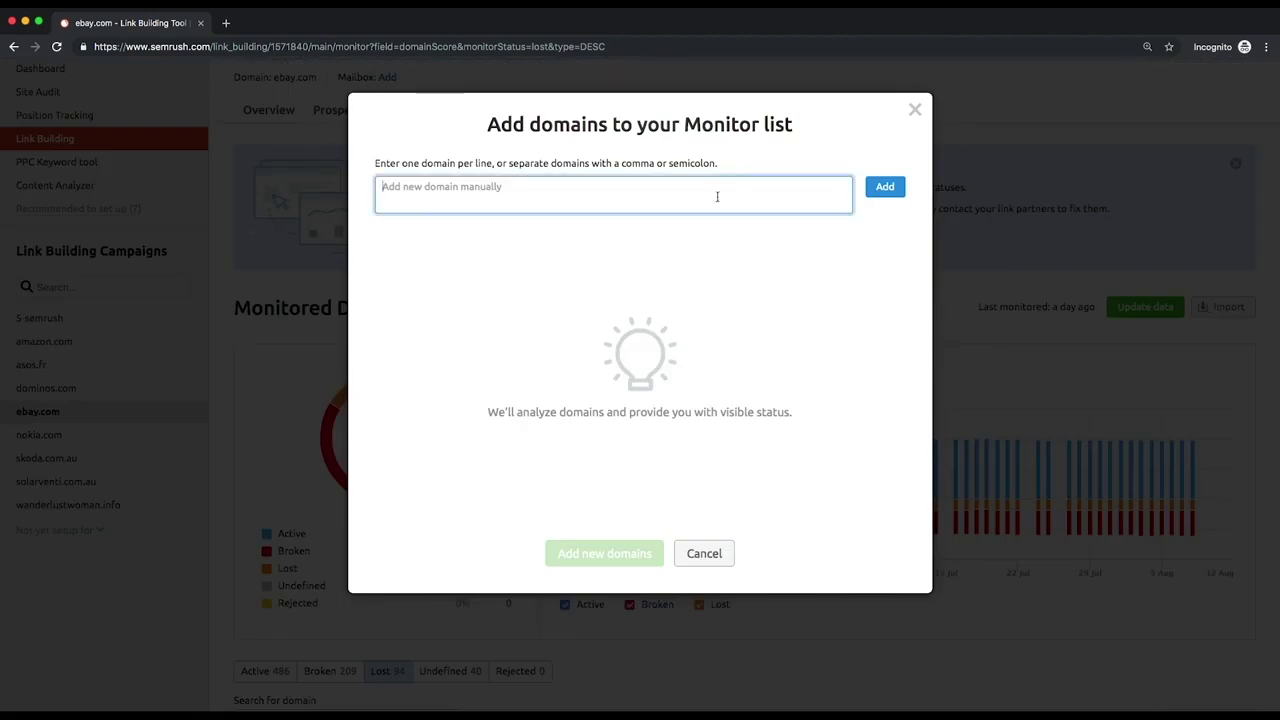